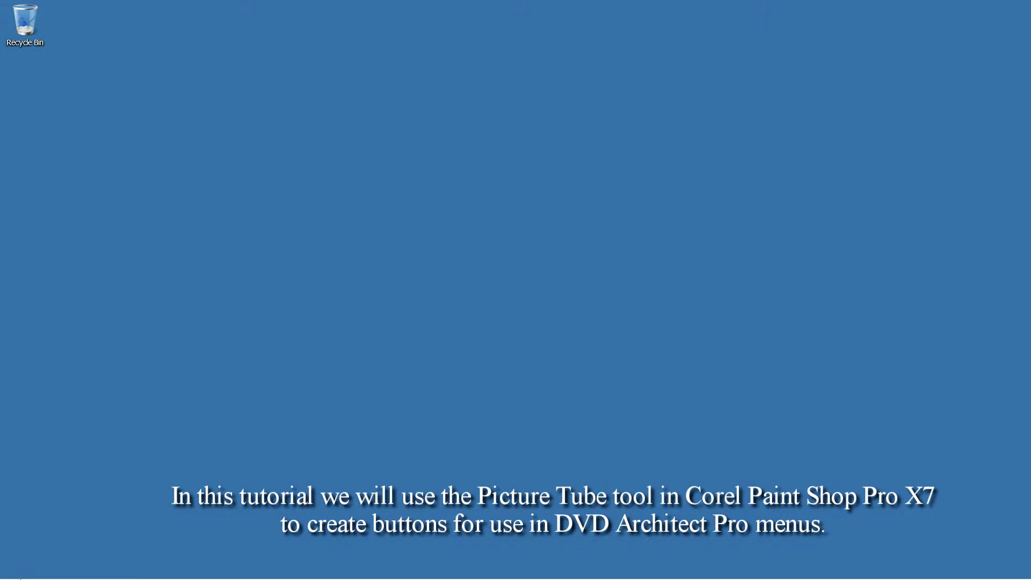
# - Launch Corel PaintShop Pro X7 (64-bit) from the Windows Start menu
pyautogui.click(21, 573)
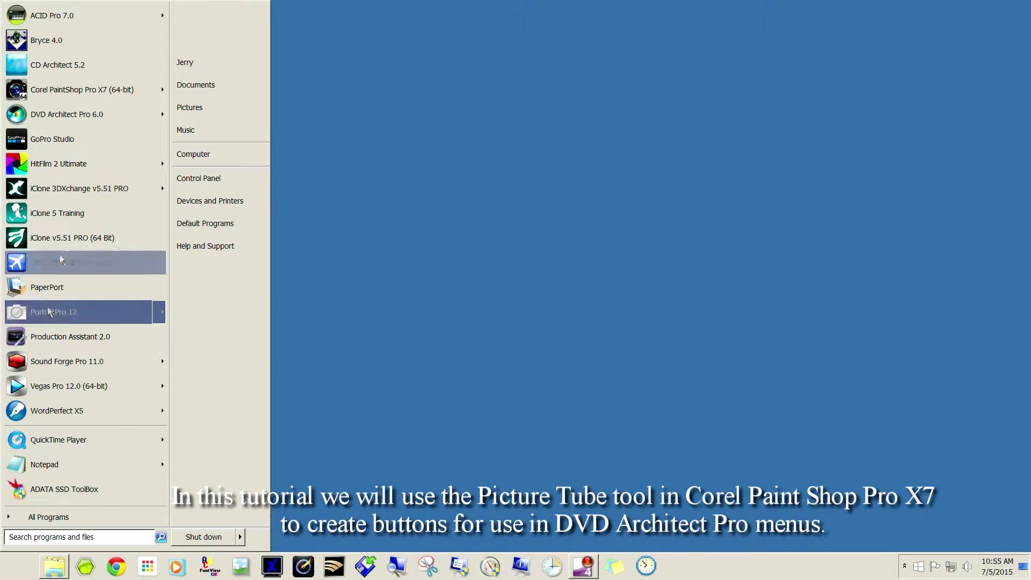
pyautogui.click(66, 89)
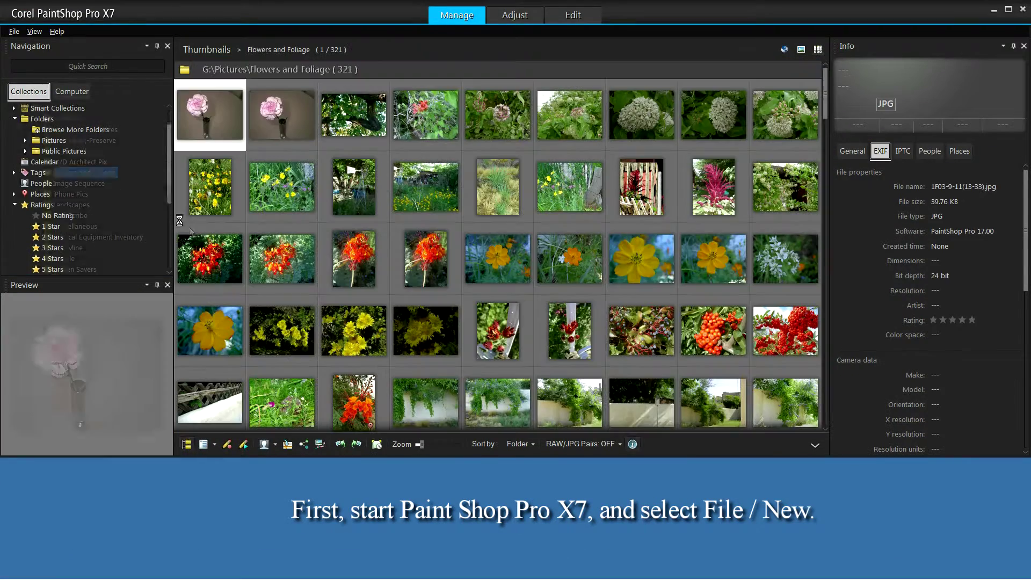
# - Create a 1920×1080 transparent RGB 8-bit image and save its settings as preset 'DVD Menu Buttons'
pyautogui.click(18, 33)
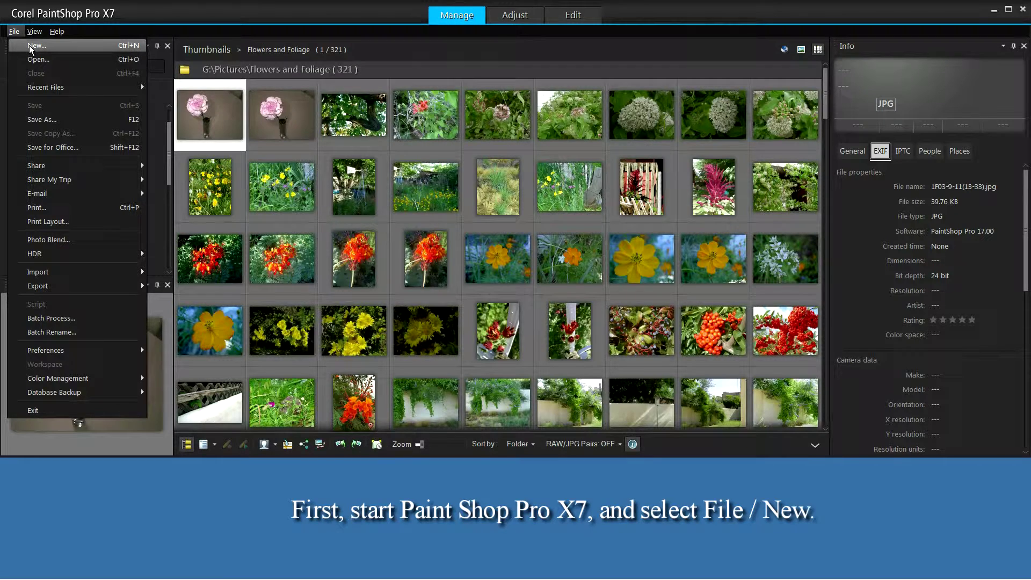
pyautogui.click(29, 45)
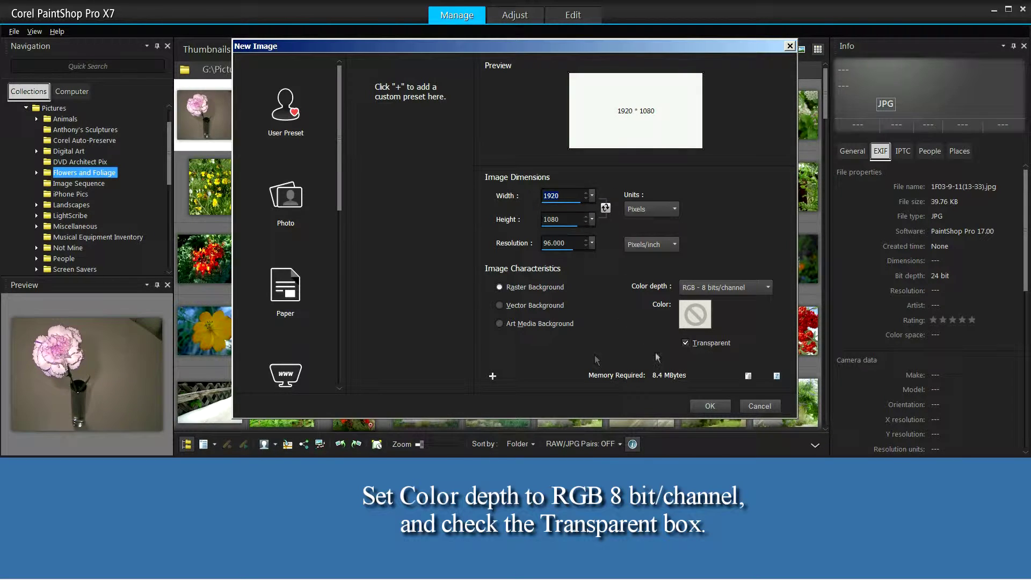
pyautogui.click(492, 375)
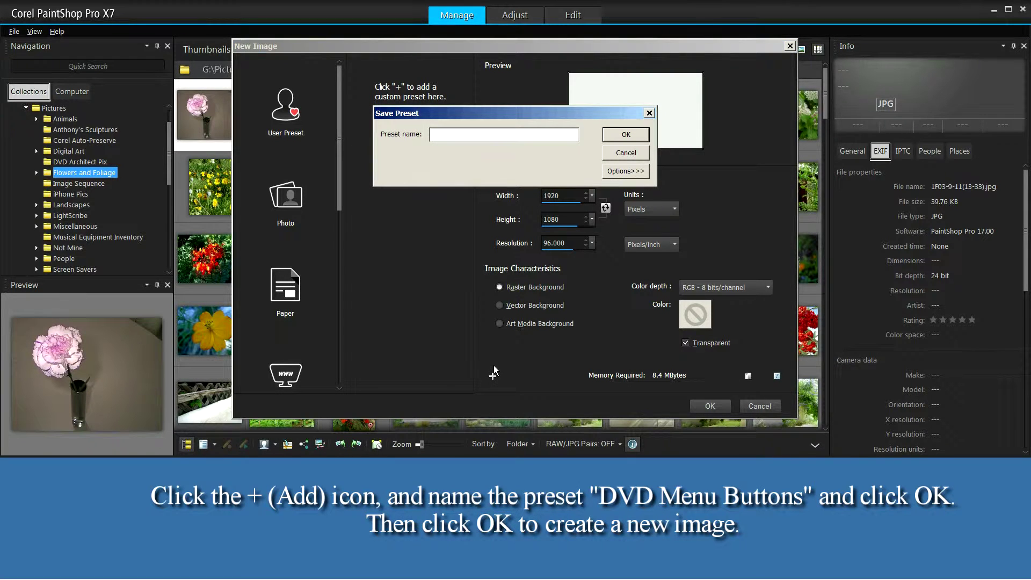
pyautogui.write('DVD Menu Buttons')
pyautogui.click(626, 135)
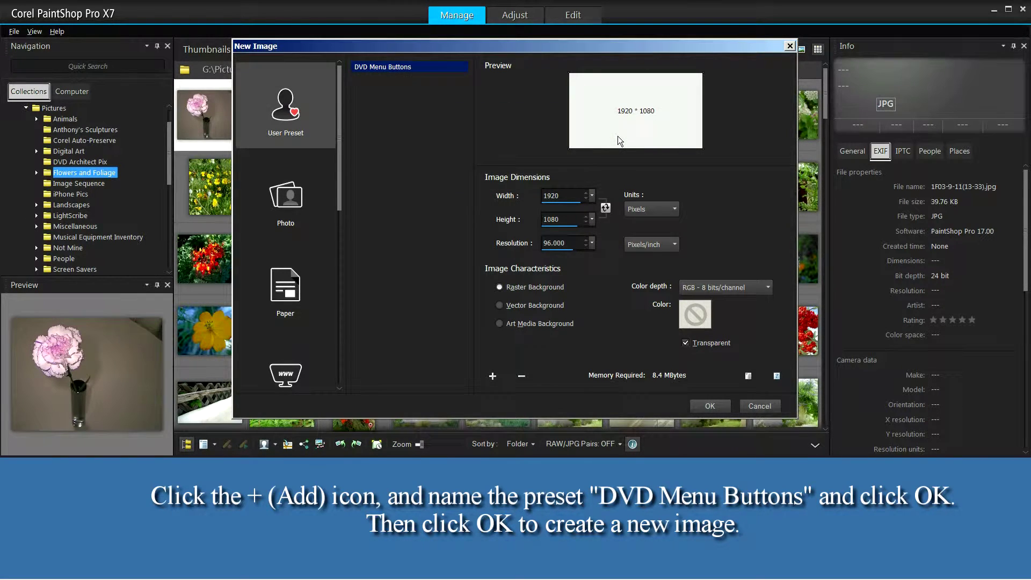
pyautogui.click(709, 406)
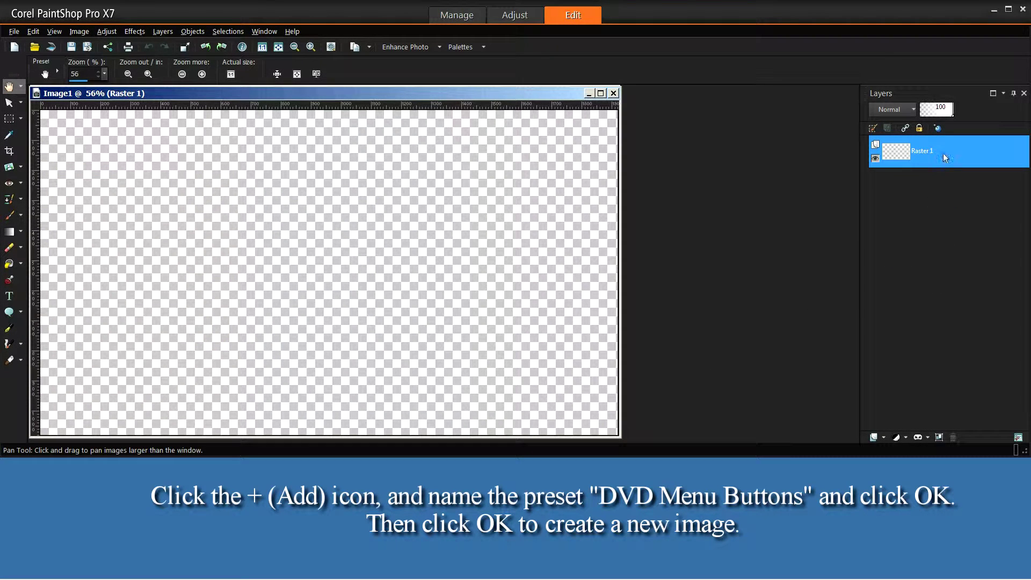
# - Rename the Raster 1 layer to 'background-01'
pyautogui.doubleClick(945, 153)
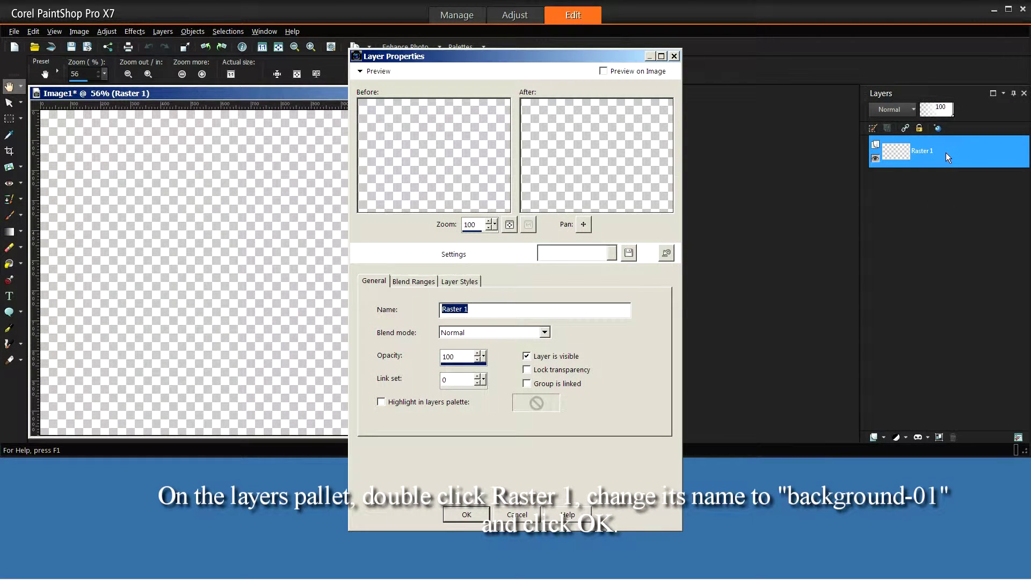
pyautogui.write('background-01')
pyautogui.click(466, 514)
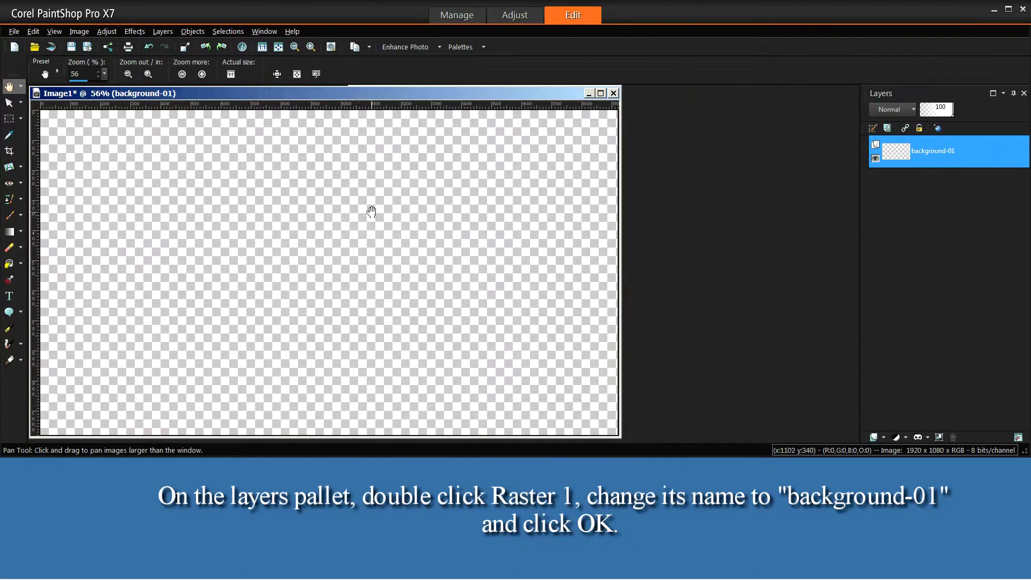
# - Set a 275-pixel grid with 50-pixel snap influence and display the grid over the canvas
pyautogui.click(52, 31)
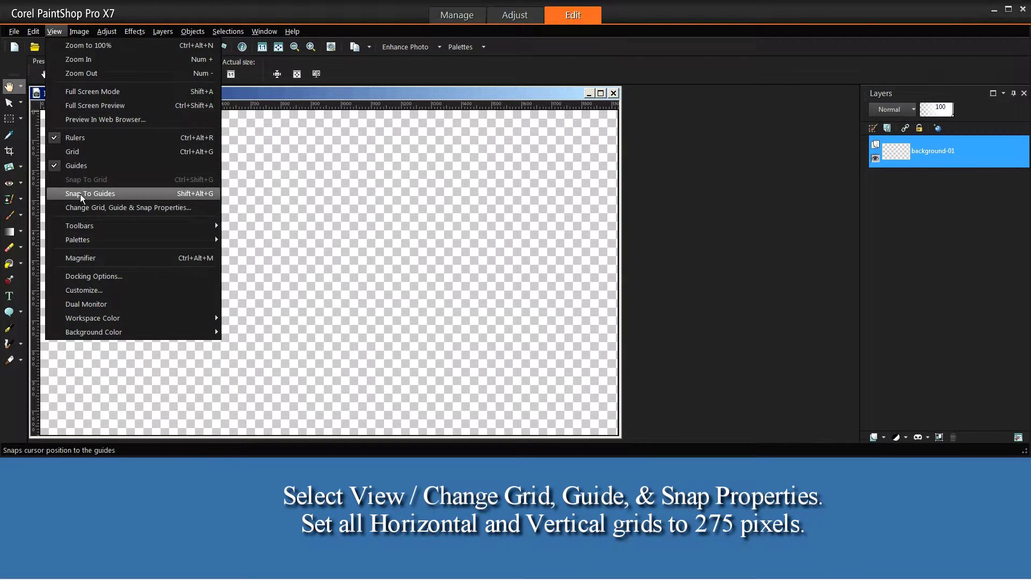
pyautogui.click(85, 208)
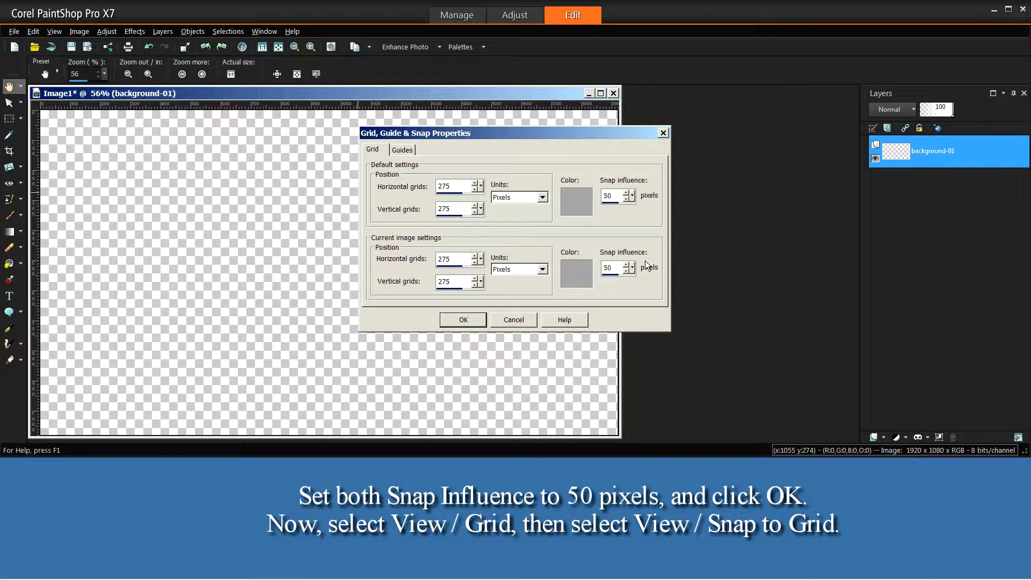
pyautogui.click(466, 323)
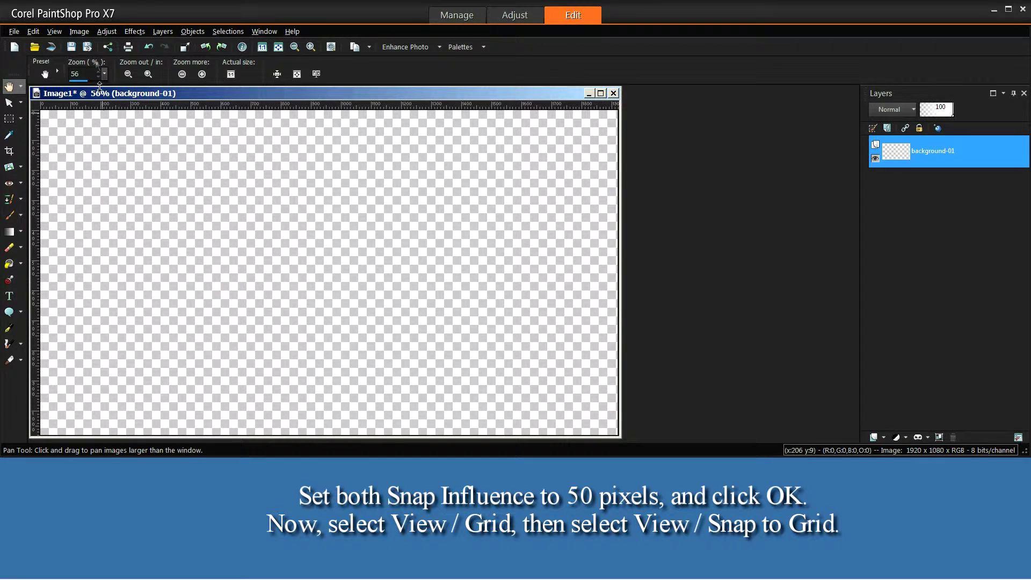
pyautogui.click(56, 31)
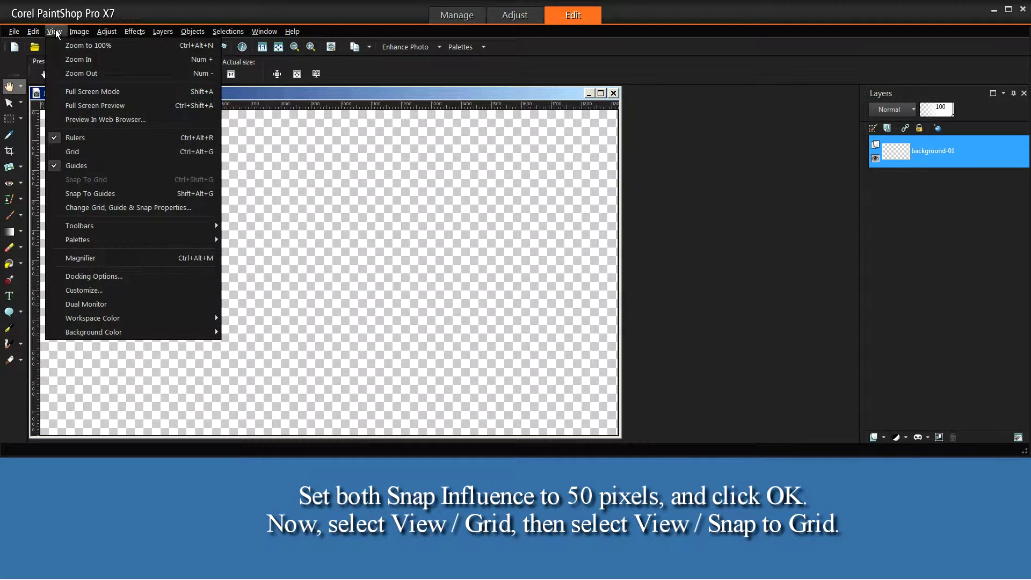
pyautogui.click(72, 151)
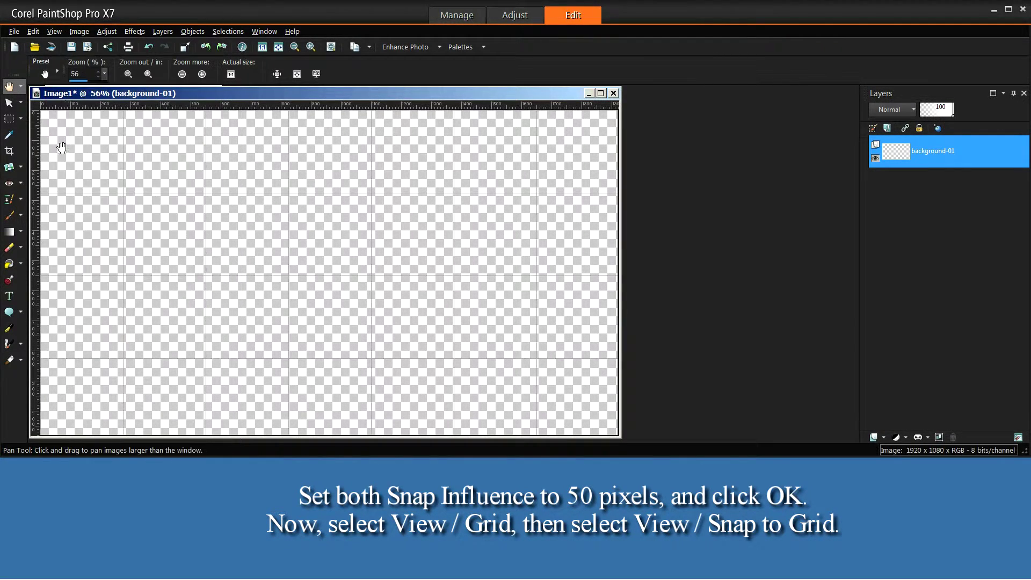
pyautogui.click(56, 32)
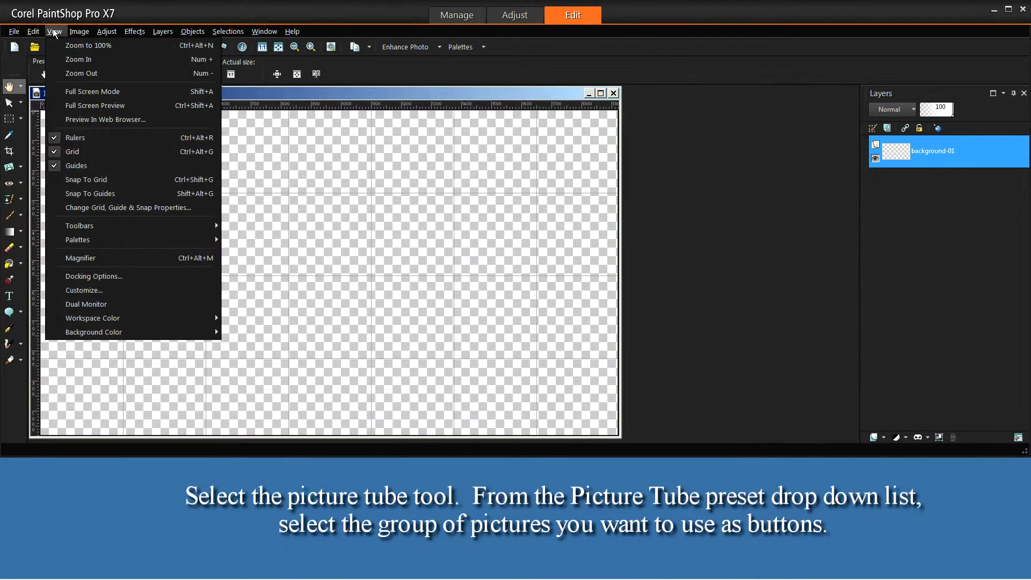
# - Enable Snap To Grid and select the Zoo animals picture tube
pyautogui.click(78, 182)
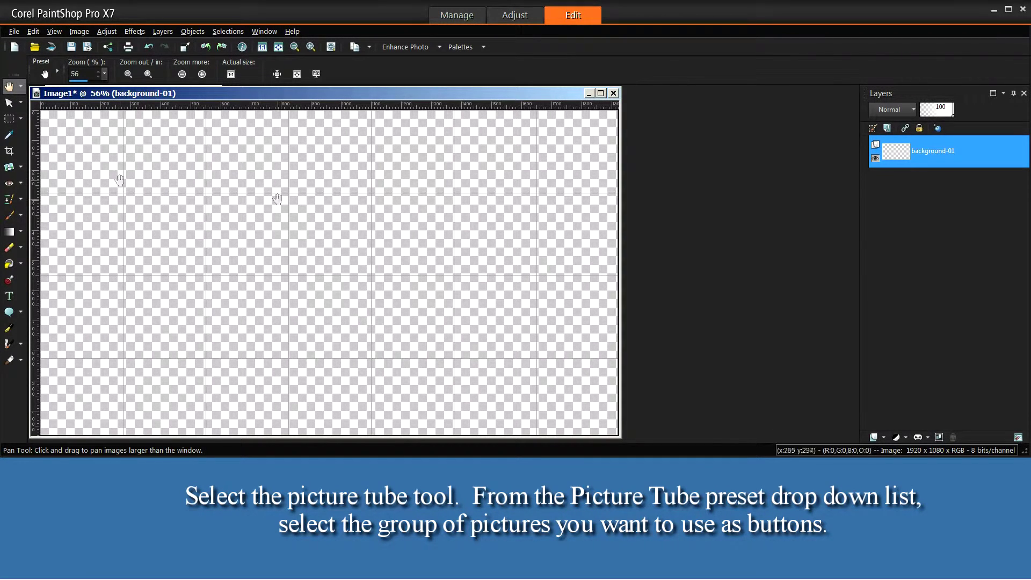
pyautogui.click(11, 284)
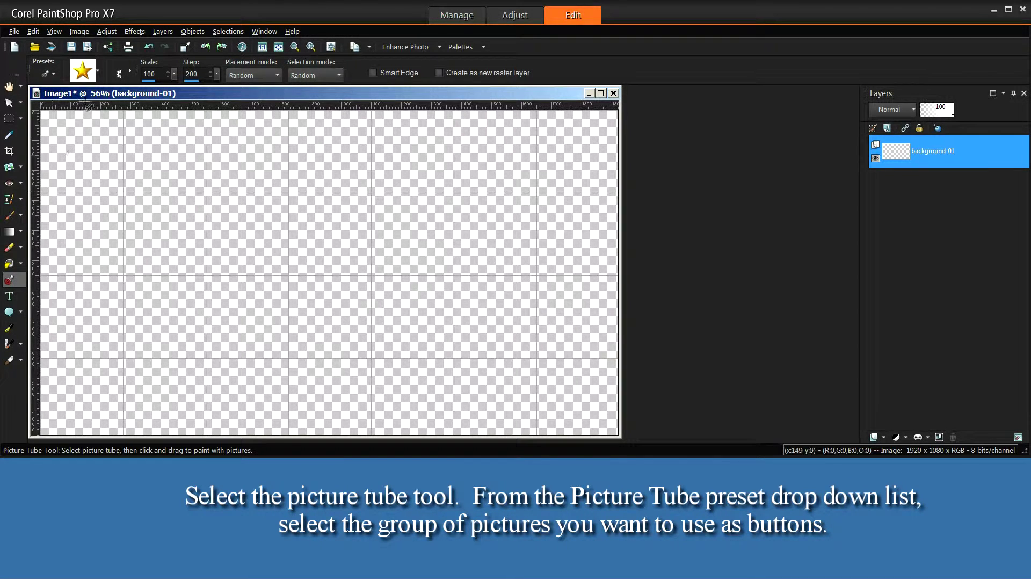
pyautogui.click(89, 80)
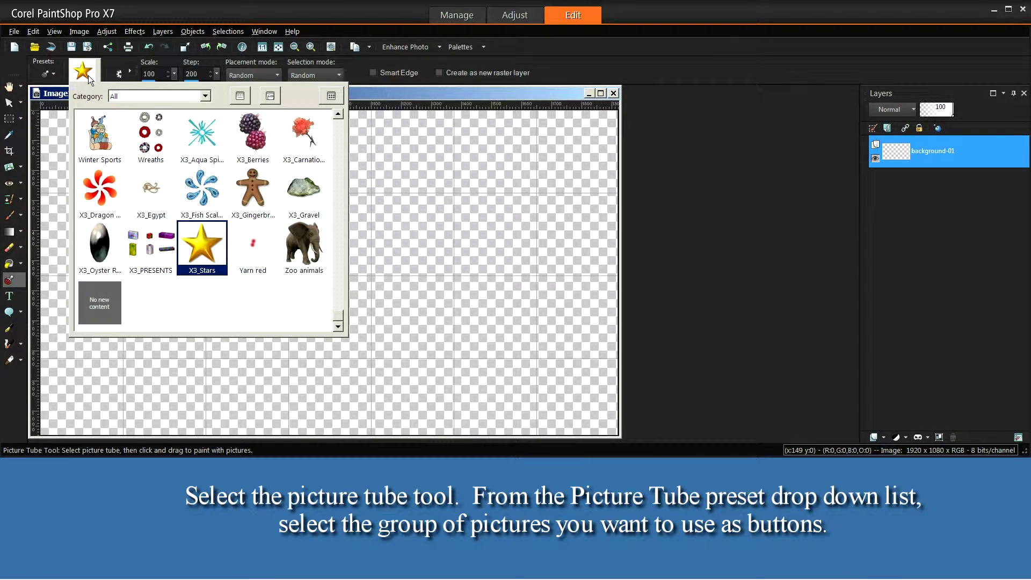
pyautogui.click(303, 246)
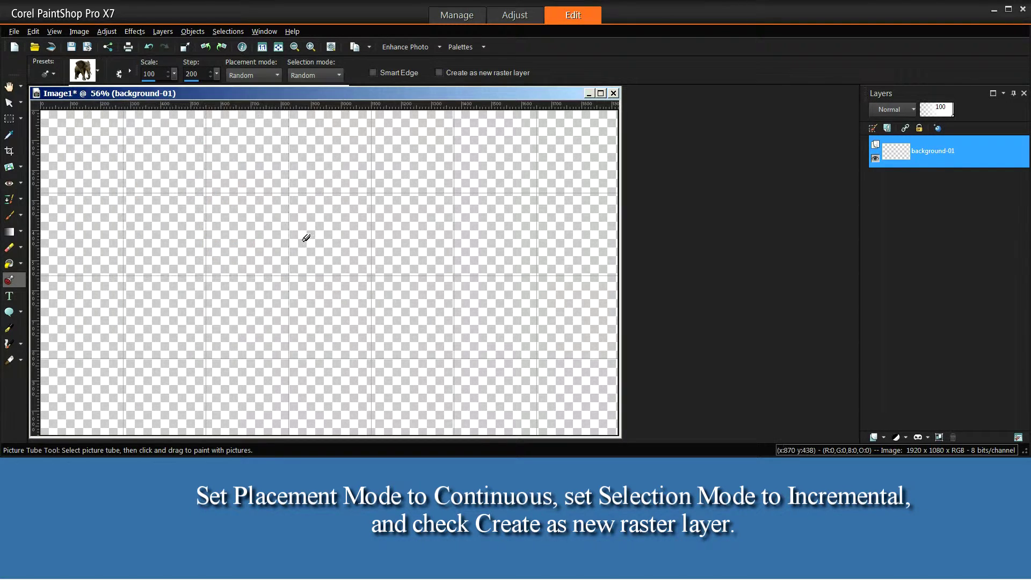
# - Set placement to Continuous and selection to Incremental, then stamp an elephant at the bottom-left grid intersection
pyautogui.click(277, 76)
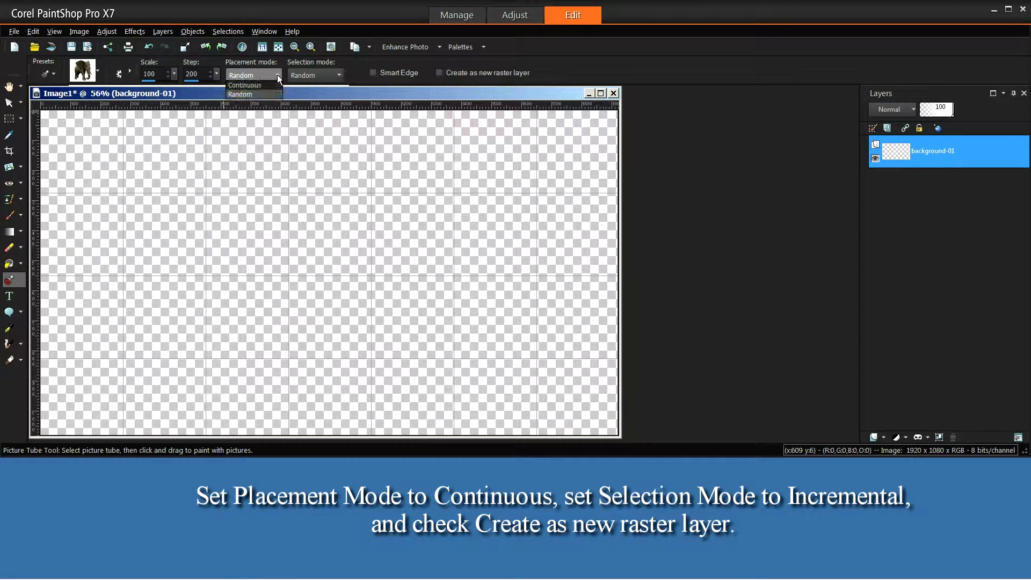
pyautogui.click(249, 86)
pyautogui.click(339, 76)
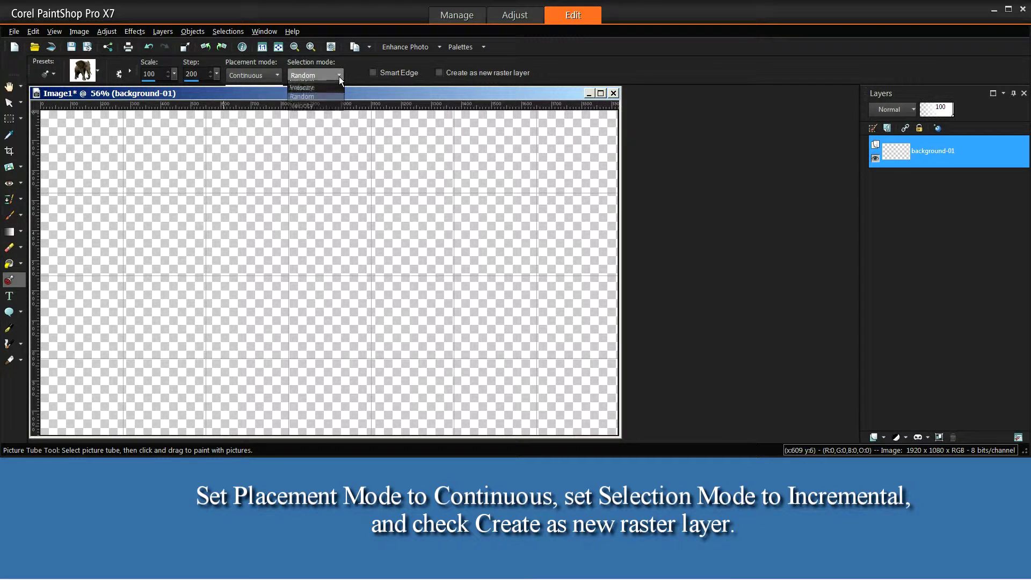
pyautogui.click(320, 94)
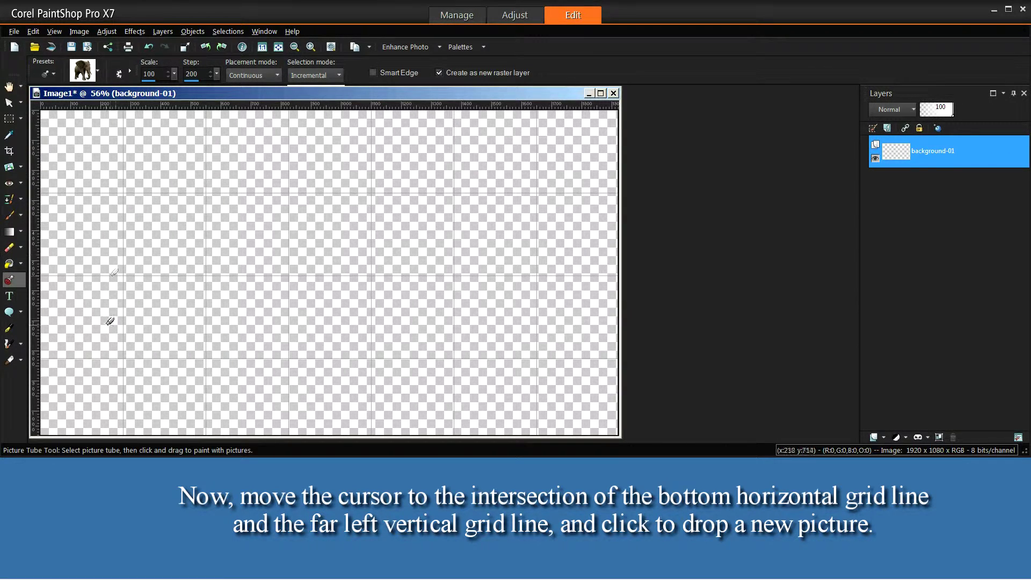
pyautogui.click(124, 351)
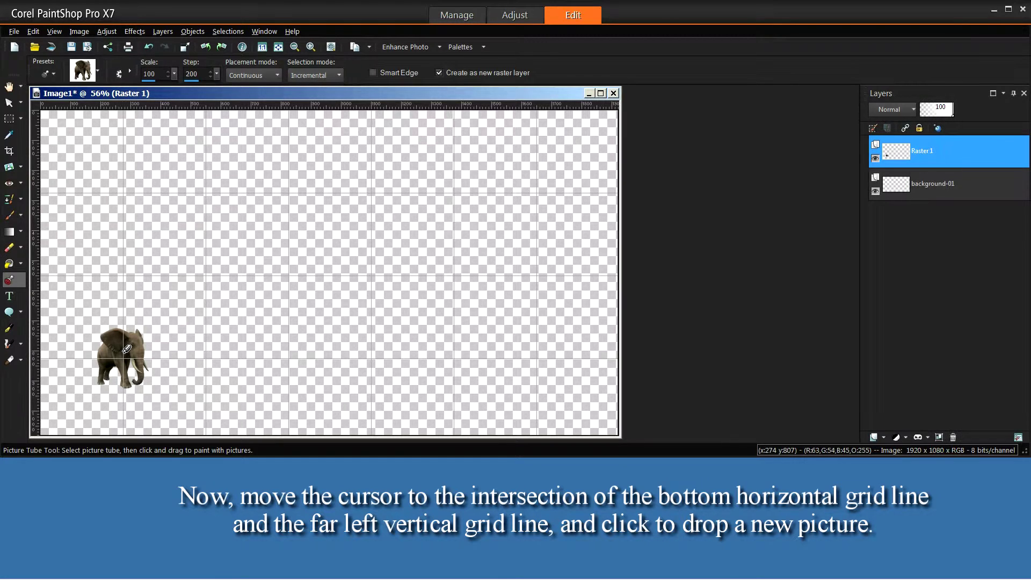
# - Name the elephant layer 'button-01-highlight' and save its layer properties as the 'highlight' preset
pyautogui.doubleClick(958, 153)
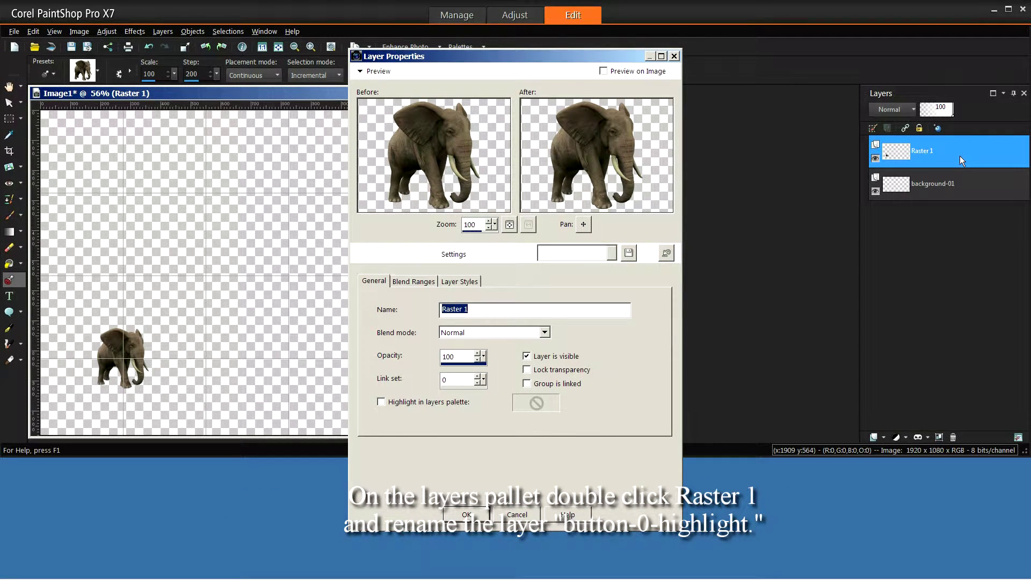
pyautogui.write('button-0-highlight')
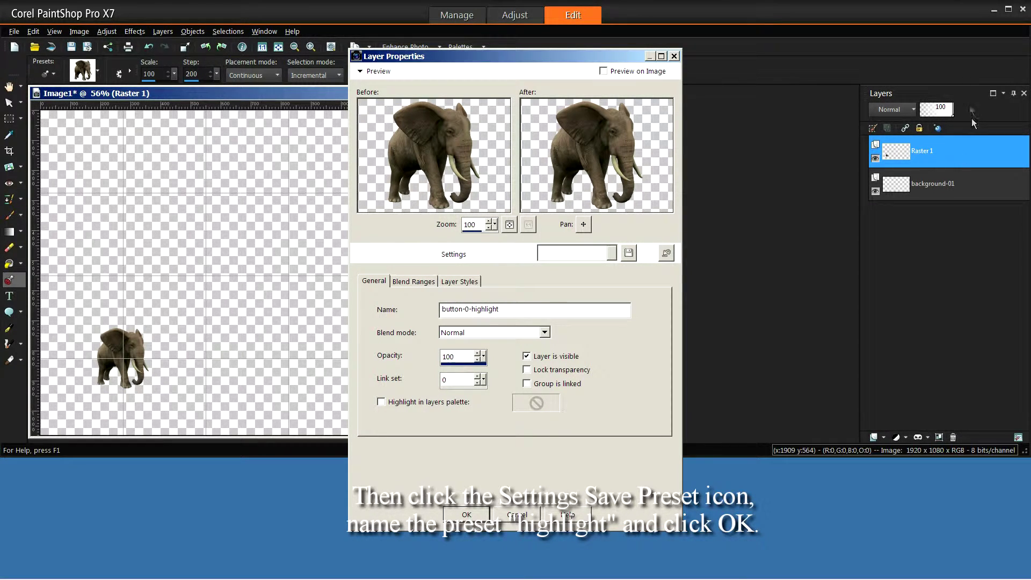
pyautogui.click(631, 254)
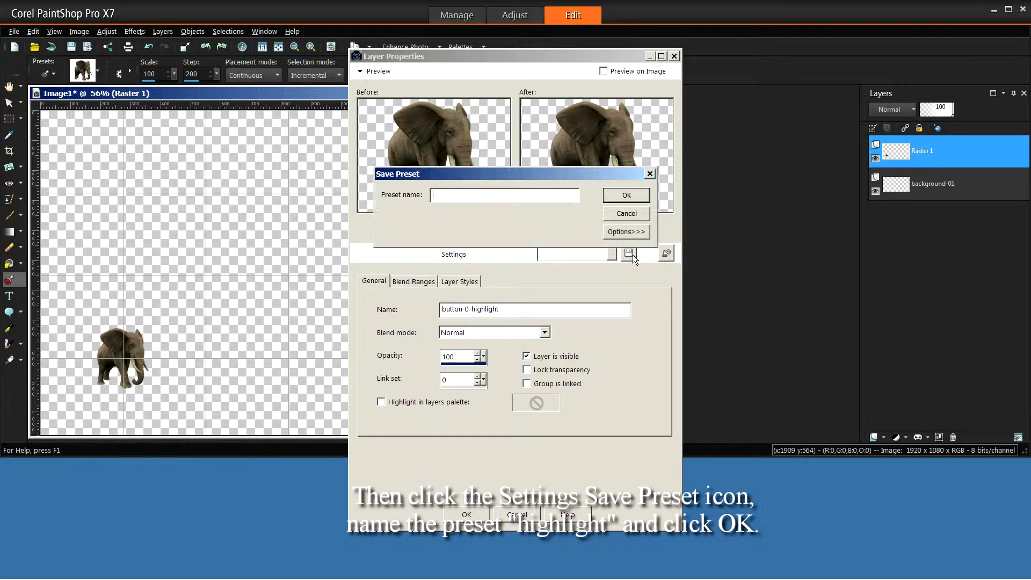
pyautogui.write('highlight')
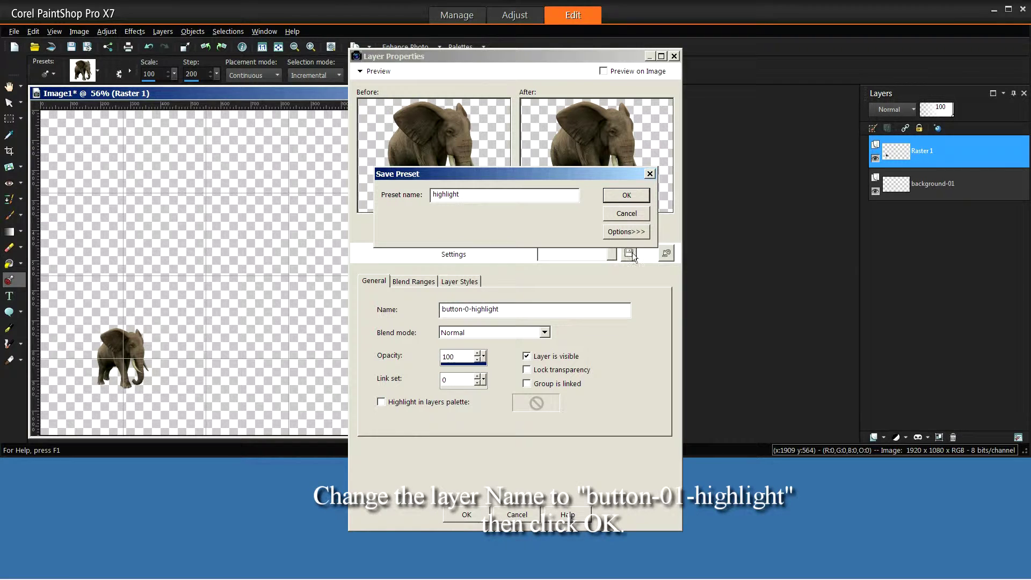
pyautogui.click(628, 199)
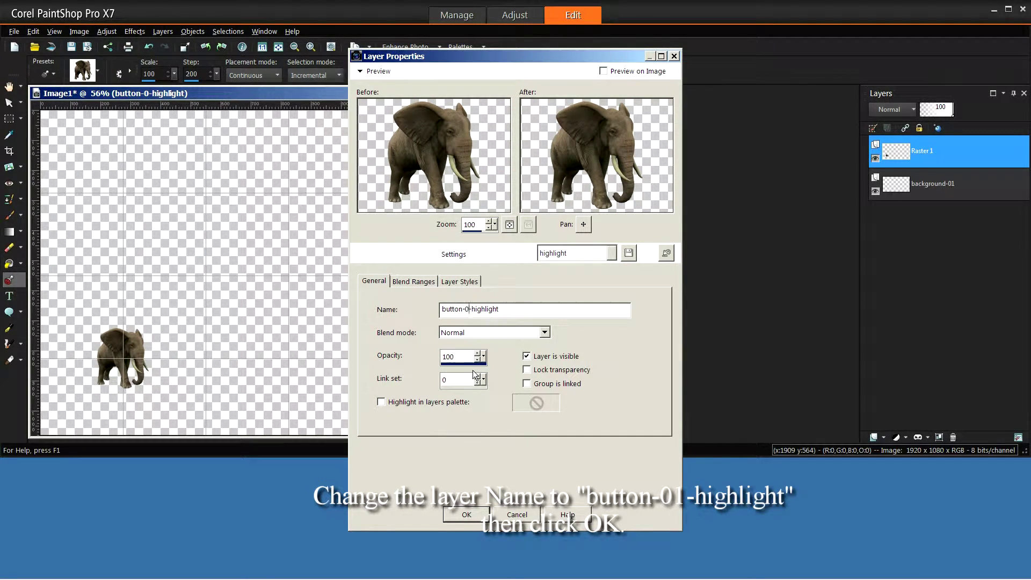
pyautogui.write('1')
pyautogui.click(466, 514)
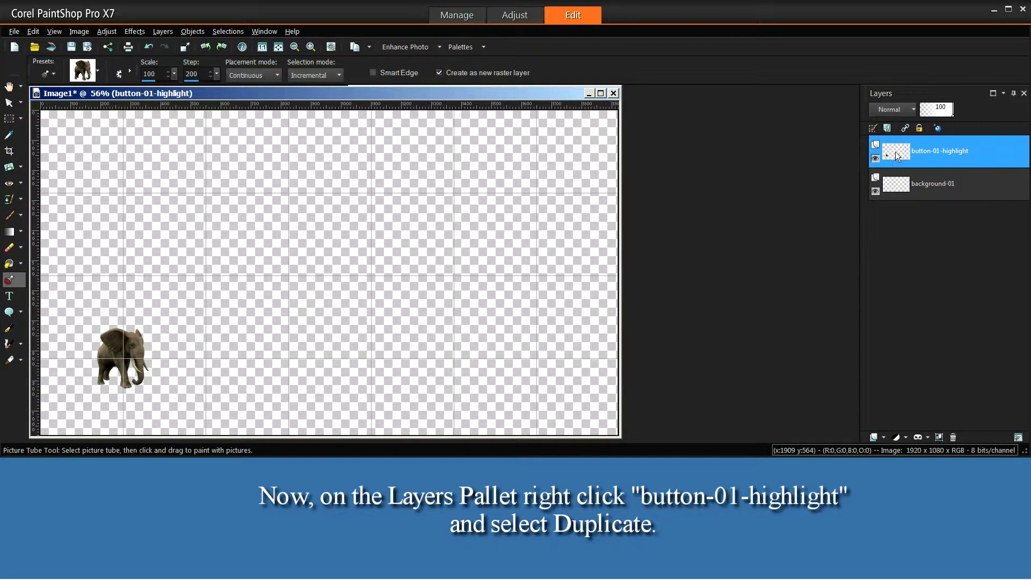
# - Duplicate the elephant layer, name the copy 'button-01-thumbnail', and save a 'thumbnail' layer preset
pyautogui.rightClick(933, 149)
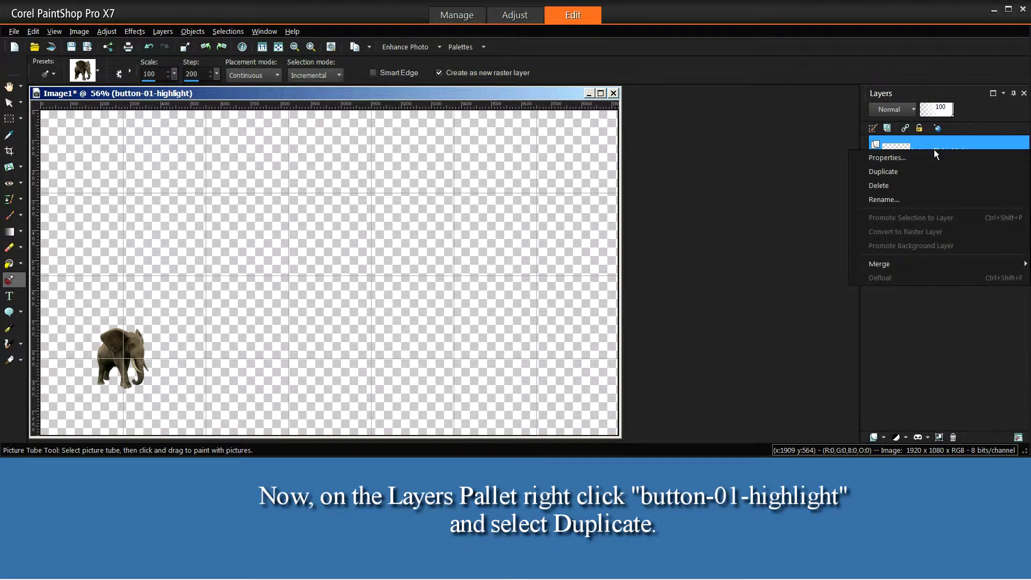
pyautogui.click(898, 171)
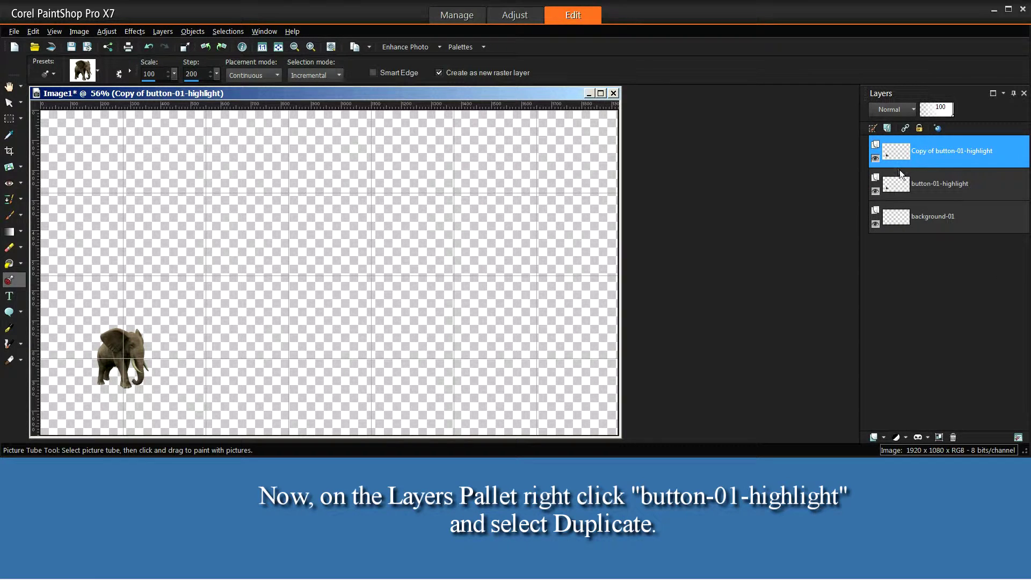
pyautogui.doubleClick(932, 160)
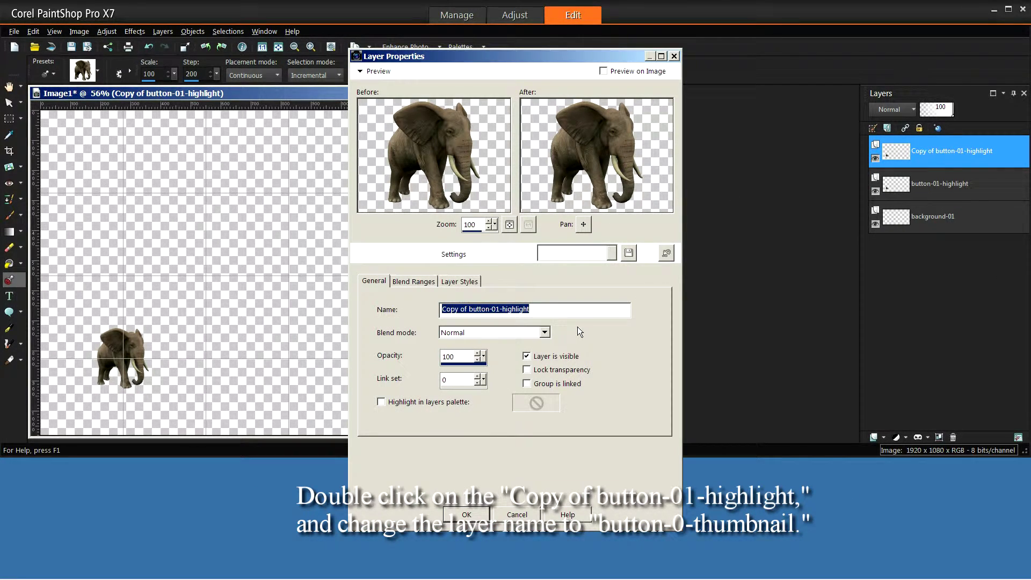
pyautogui.write('butto')
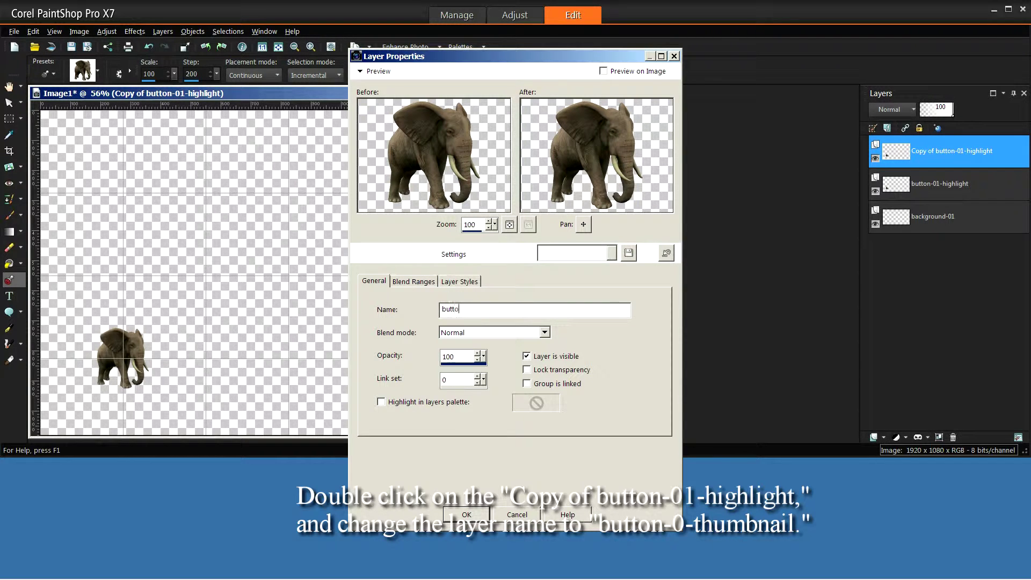
pyautogui.write('n-0-thumbnail')
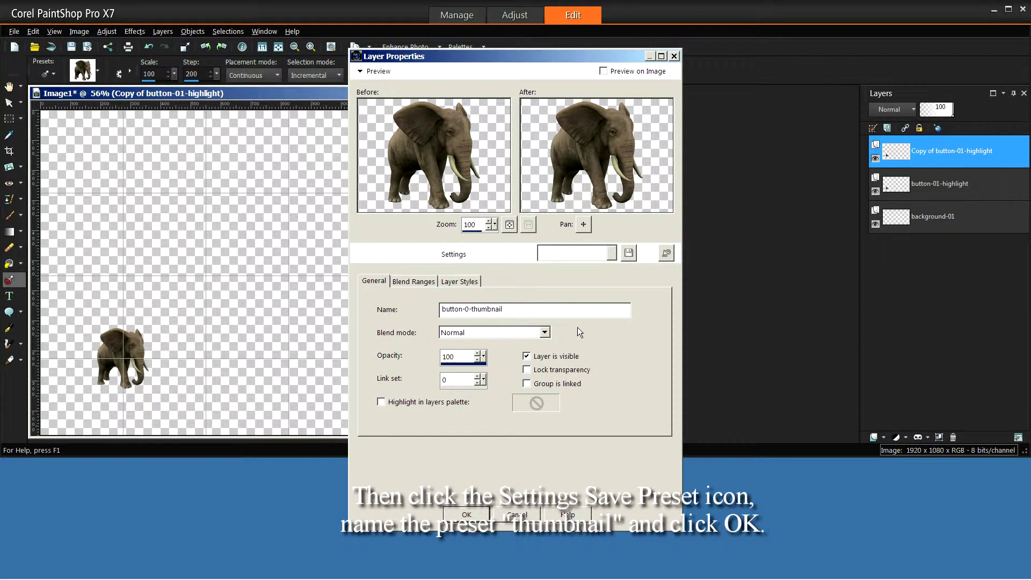
pyautogui.click(631, 259)
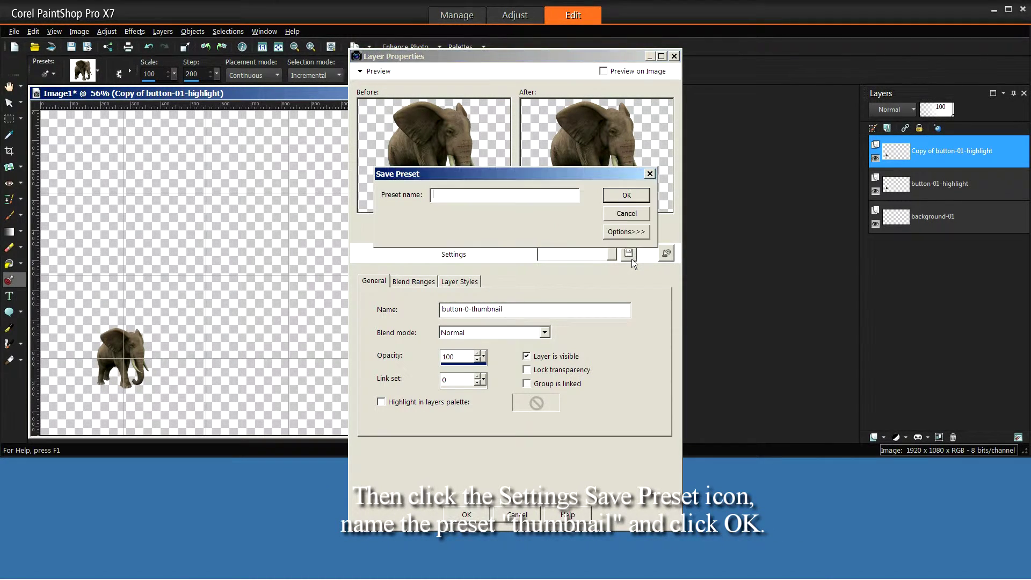
pyautogui.write('thumbnail')
pyautogui.click(626, 195)
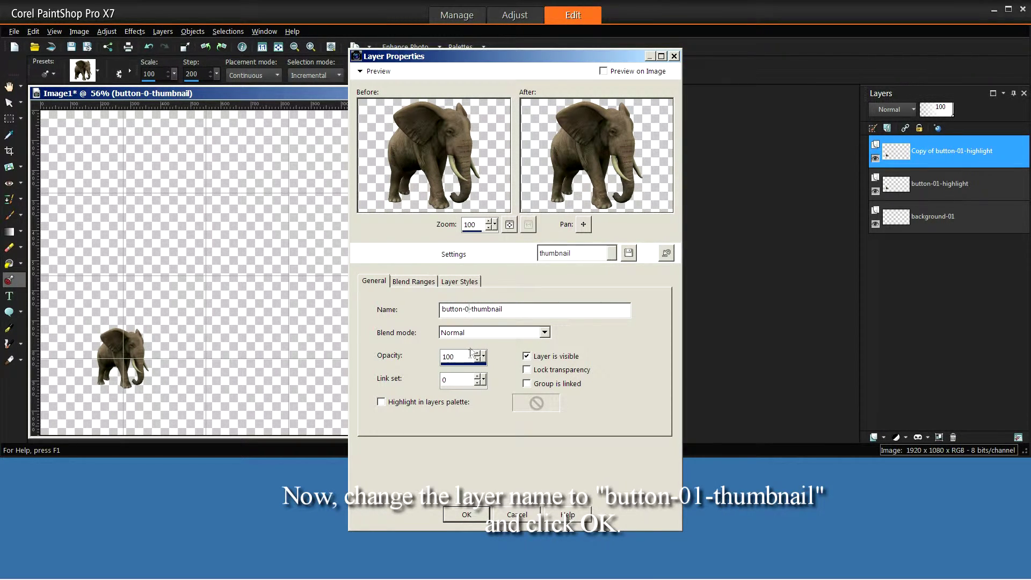
pyautogui.write('1')
pyautogui.click(466, 515)
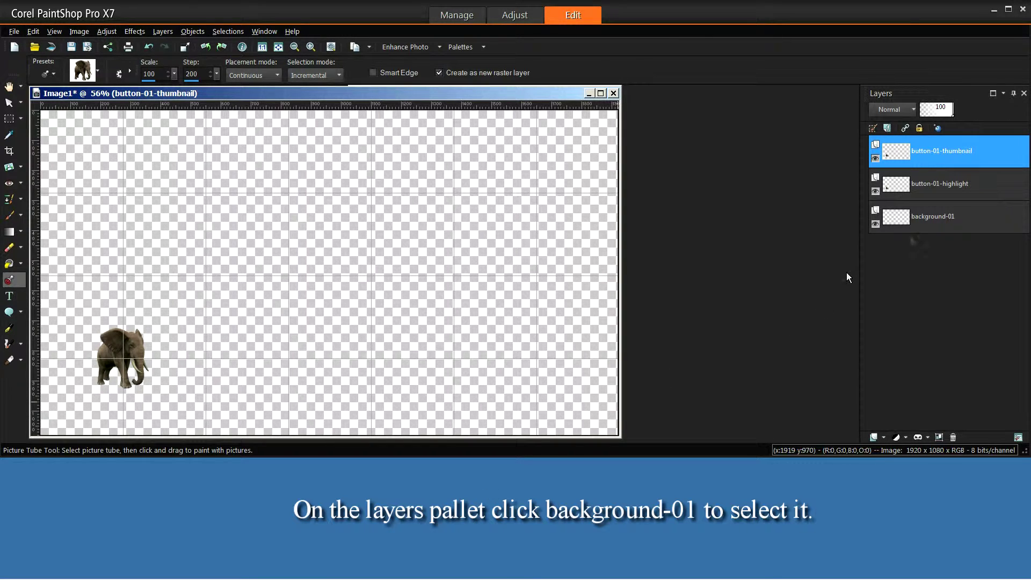
# - Stamp a bear right of the elephant above background-01, naming its layer 'button-02-highlight' via the highlight preset
pyautogui.click(935, 216)
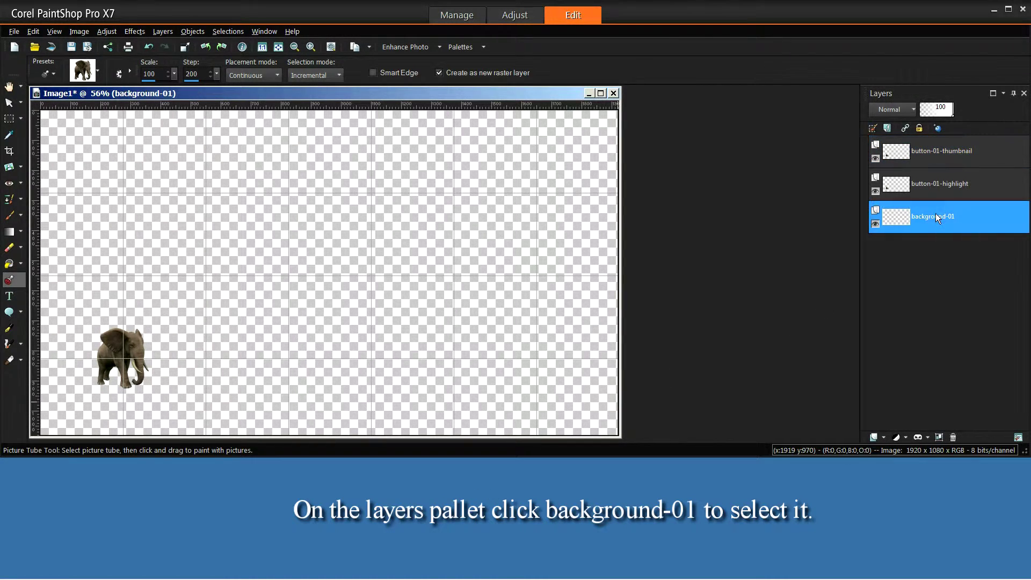
pyautogui.click(208, 347)
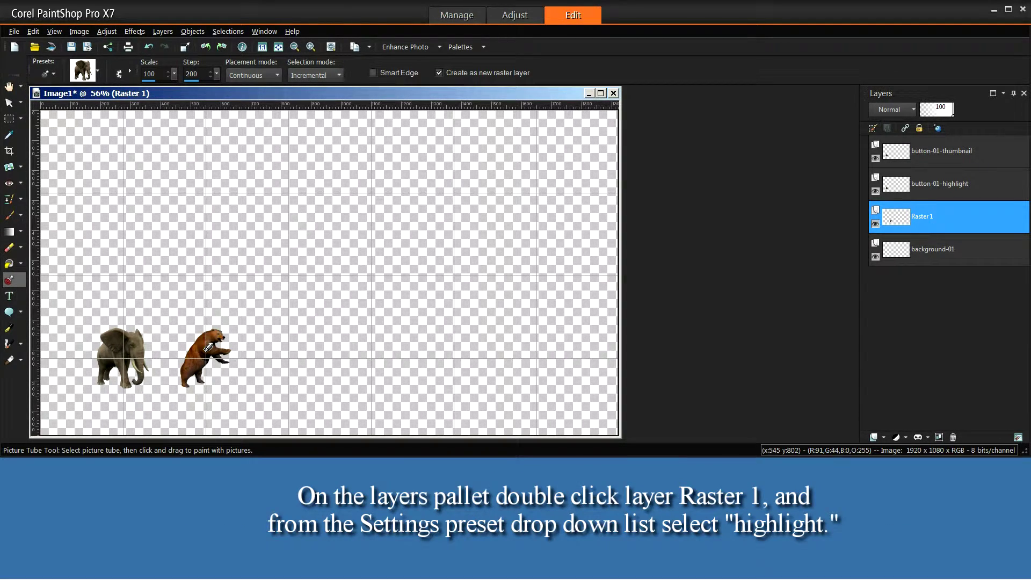
pyautogui.doubleClick(931, 223)
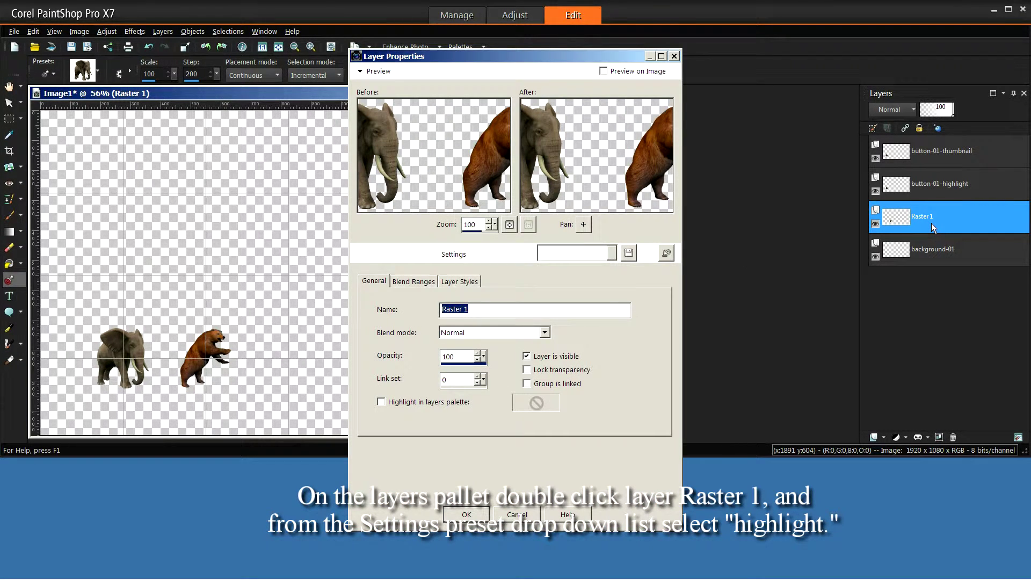
pyautogui.click(611, 254)
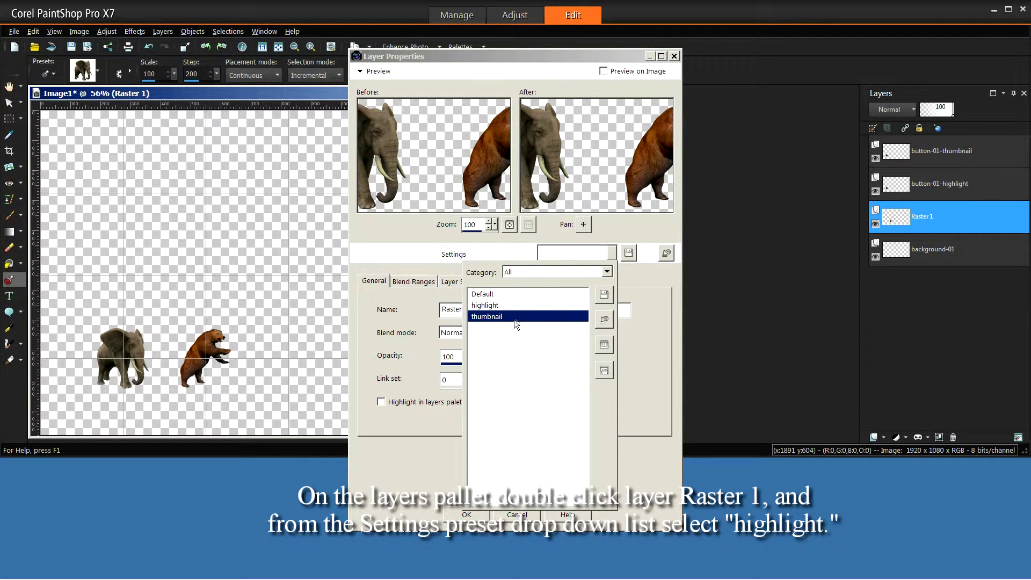
pyautogui.click(512, 304)
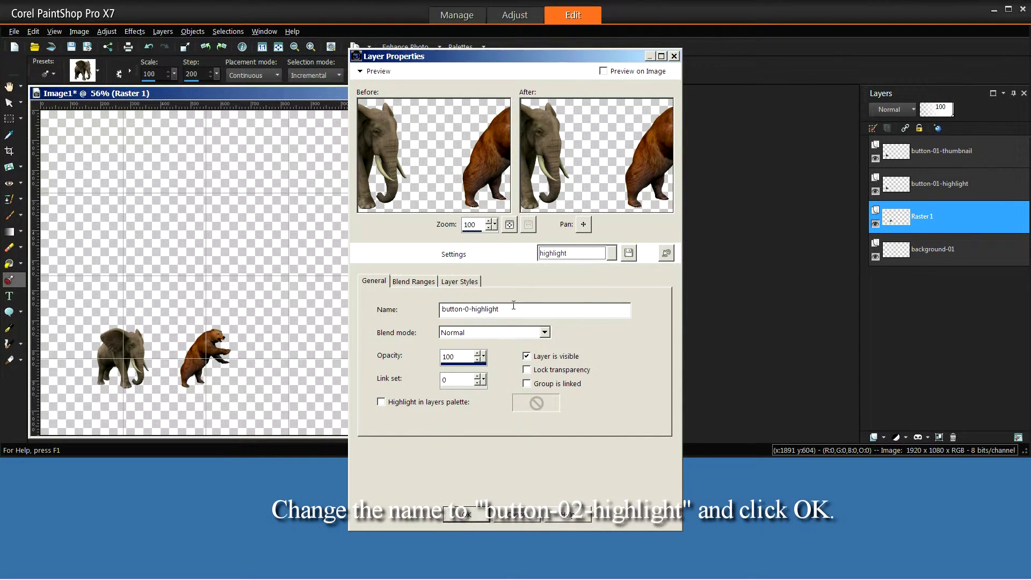
pyautogui.click(469, 309)
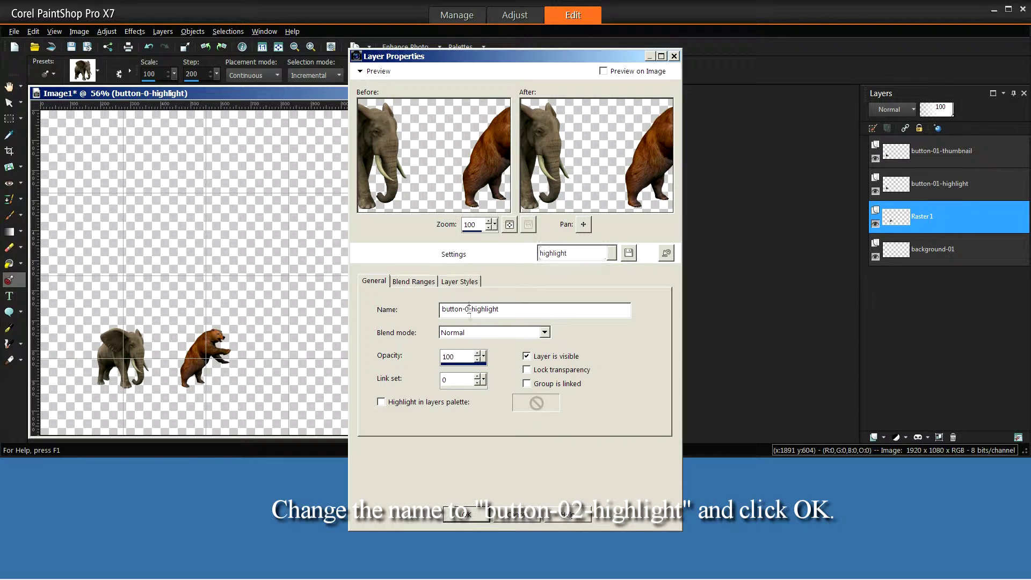
pyautogui.write('2')
pyautogui.click(477, 510)
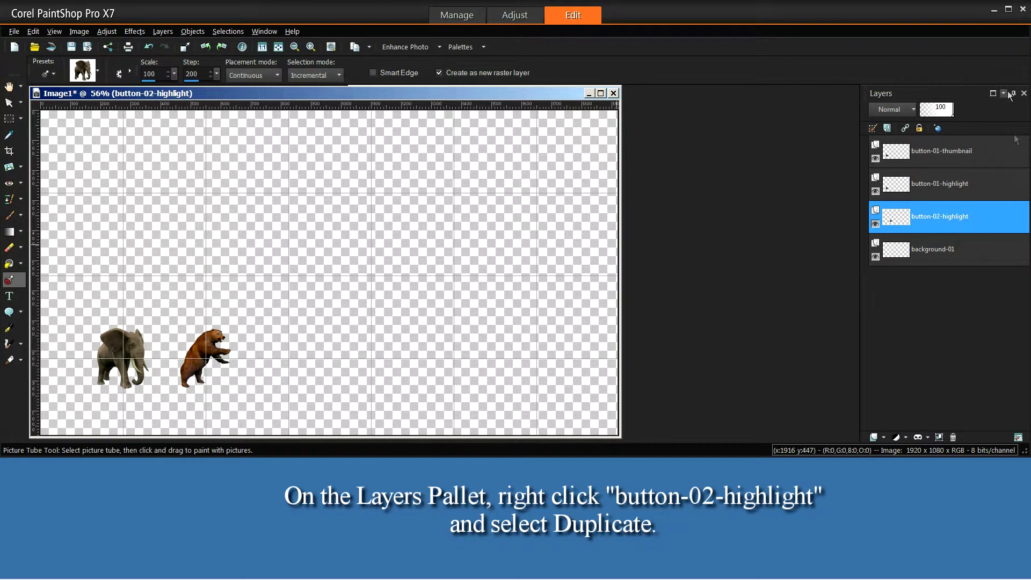
# - Duplicate the bear layer and name the copy 'button-02-thumbnail' using the thumbnail preset
pyautogui.rightClick(950, 217)
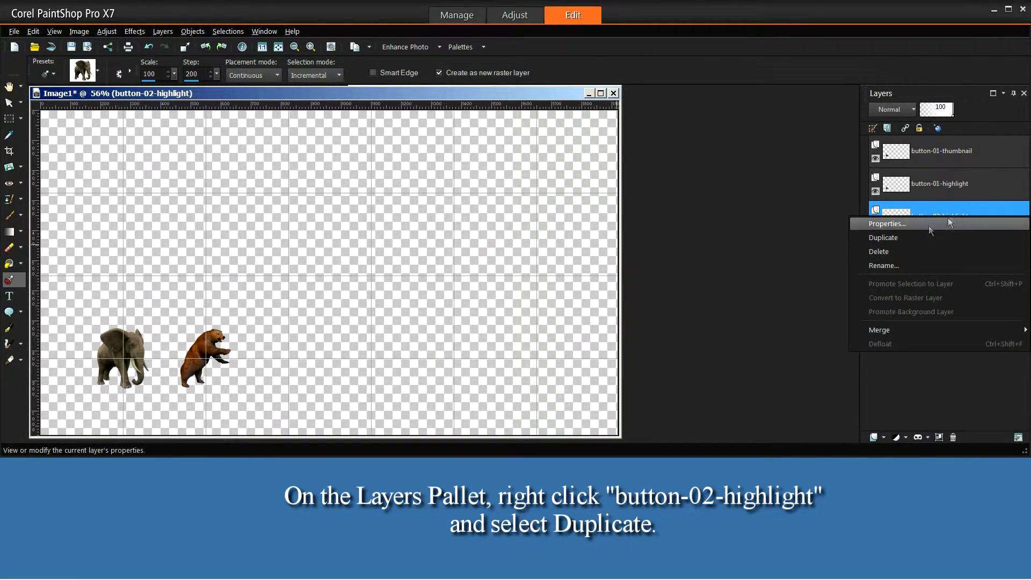
pyautogui.click(896, 238)
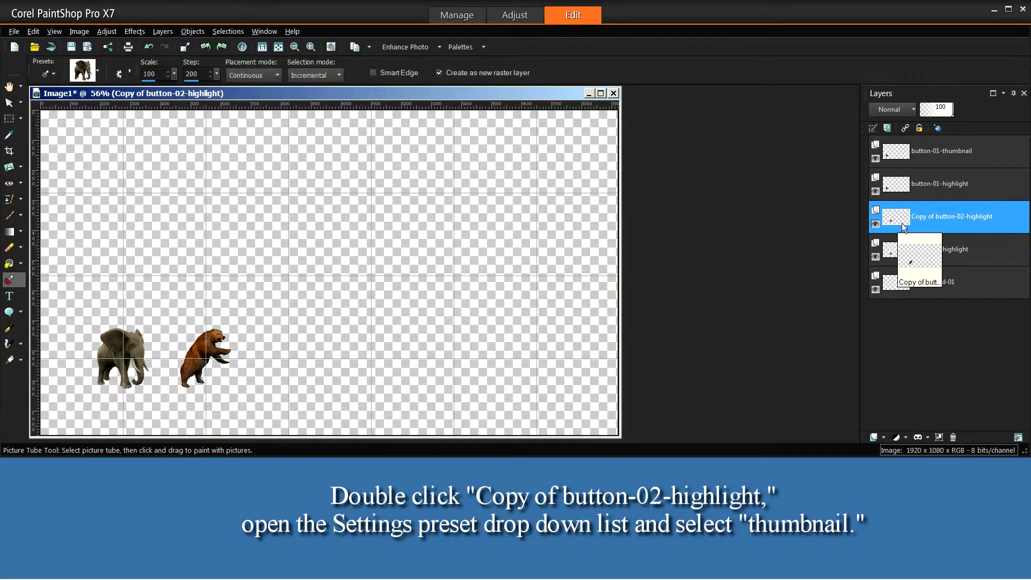
pyautogui.doubleClick(924, 226)
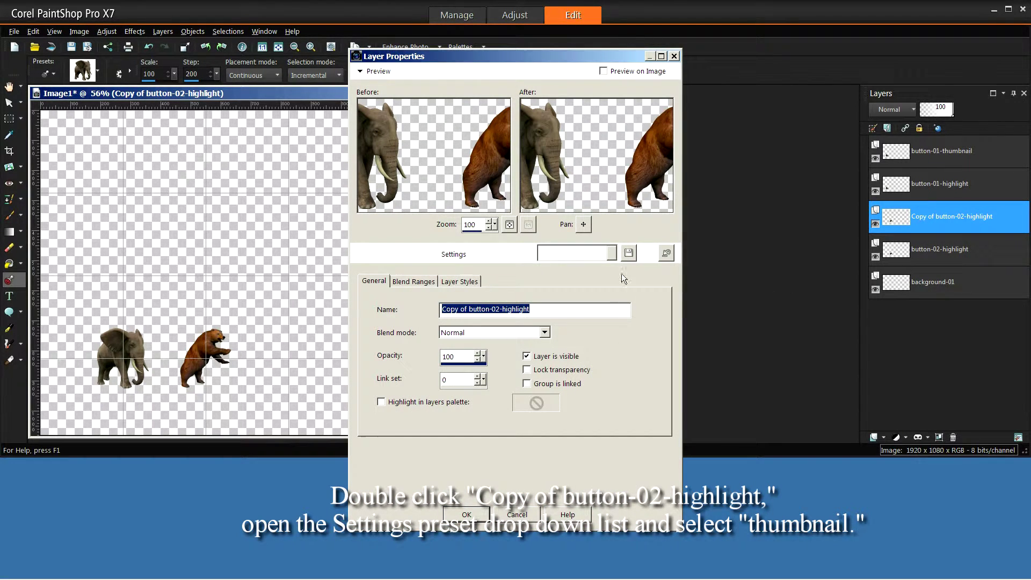
pyautogui.click(609, 254)
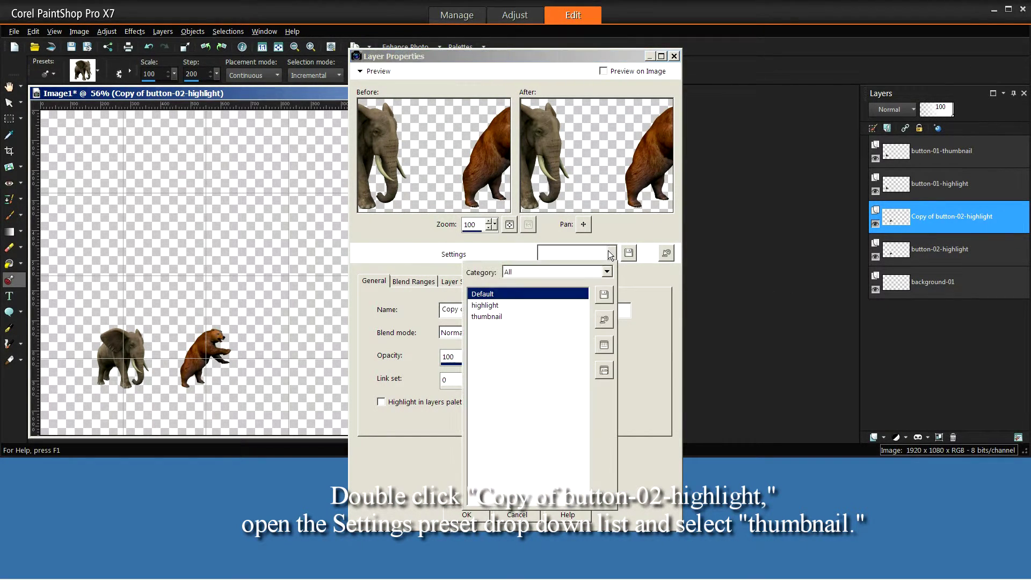
pyautogui.click(501, 317)
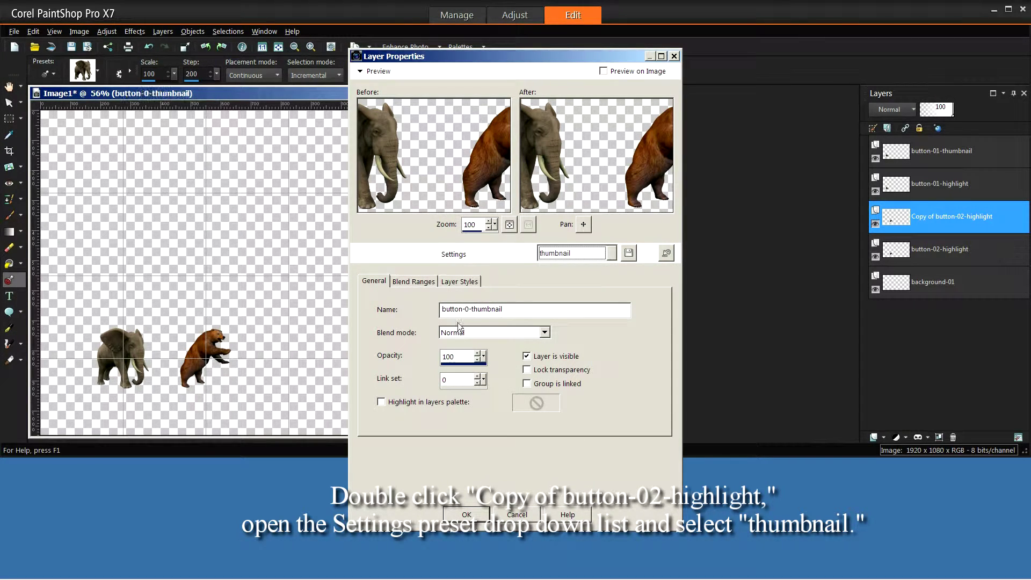
pyautogui.click(468, 310)
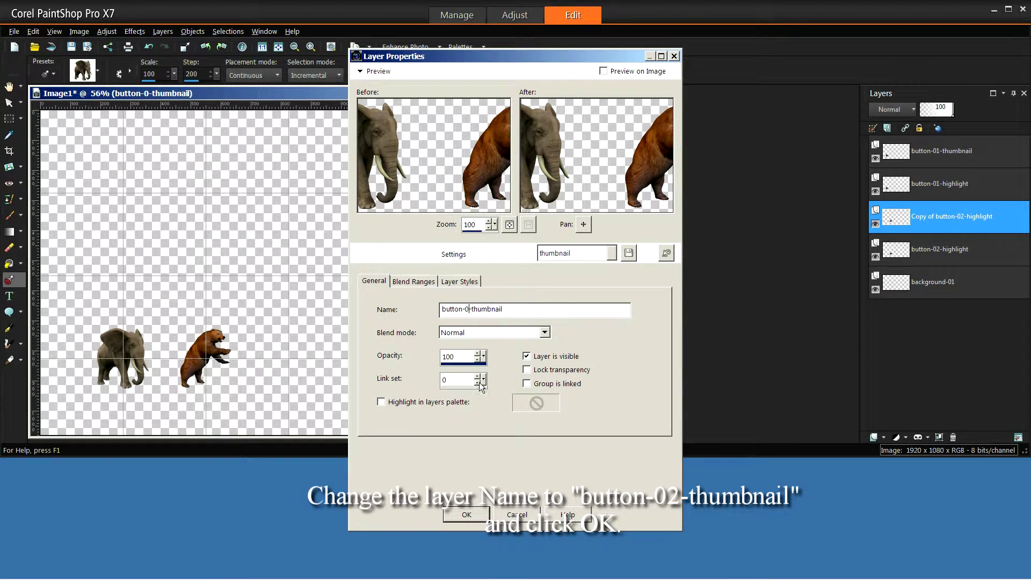
pyautogui.write('2')
pyautogui.click(466, 515)
# - Paint a tiger right of the bear above background-01 on a layer named 'button-03-highlight'
pyautogui.click(917, 292)
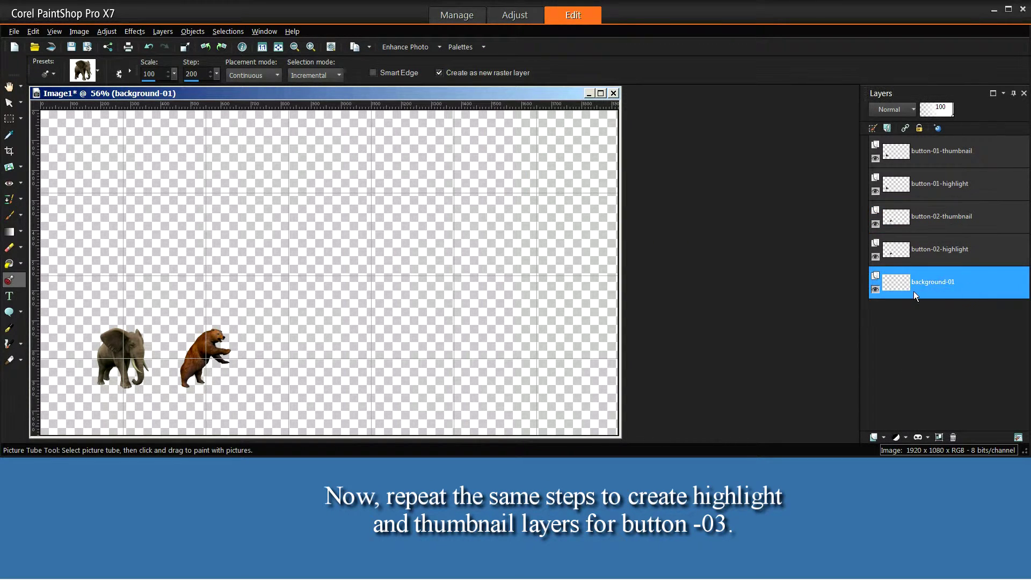
pyautogui.click(290, 346)
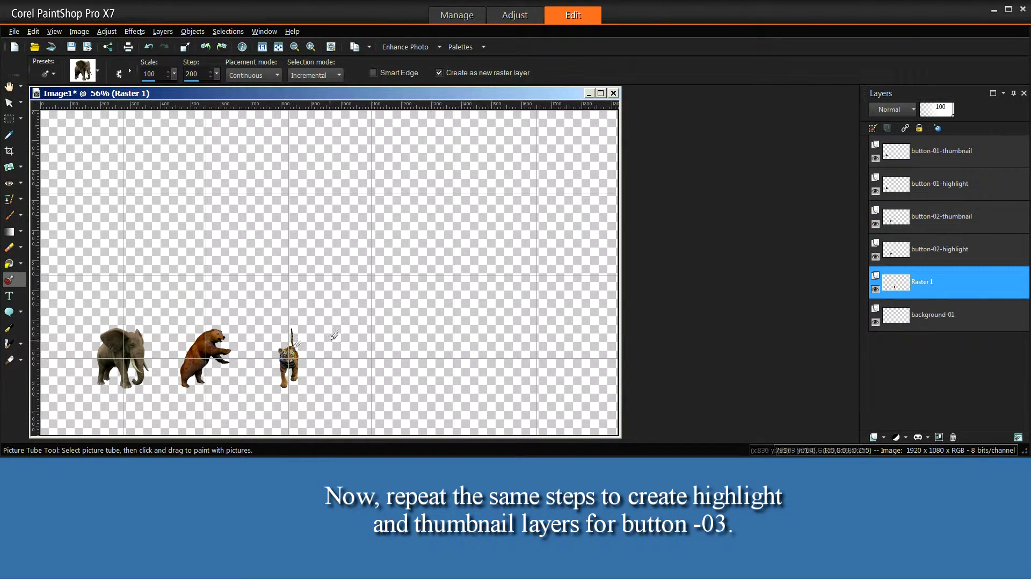
pyautogui.doubleClick(965, 284)
pyautogui.click(612, 252)
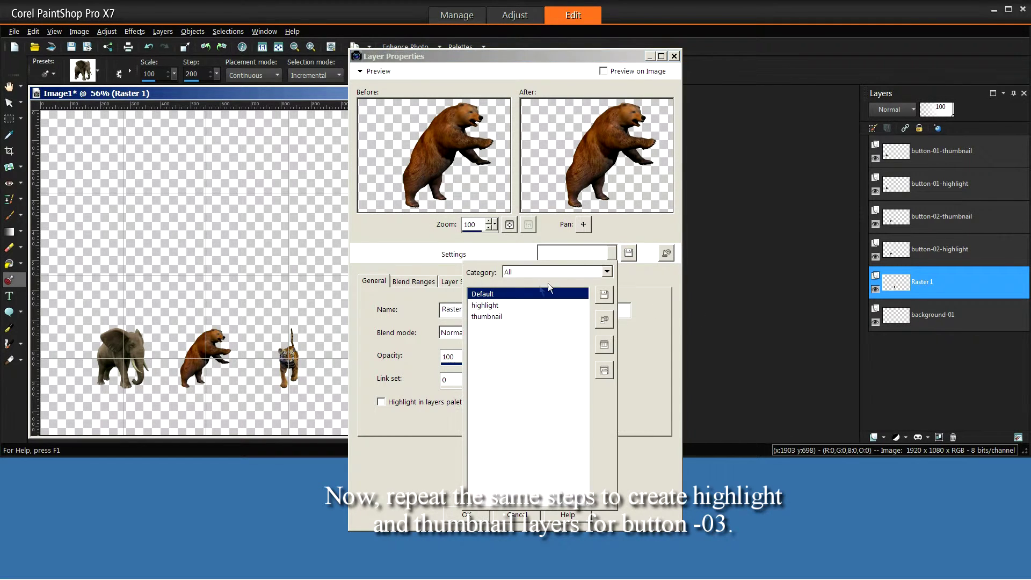
pyautogui.click(514, 306)
pyautogui.click(468, 309)
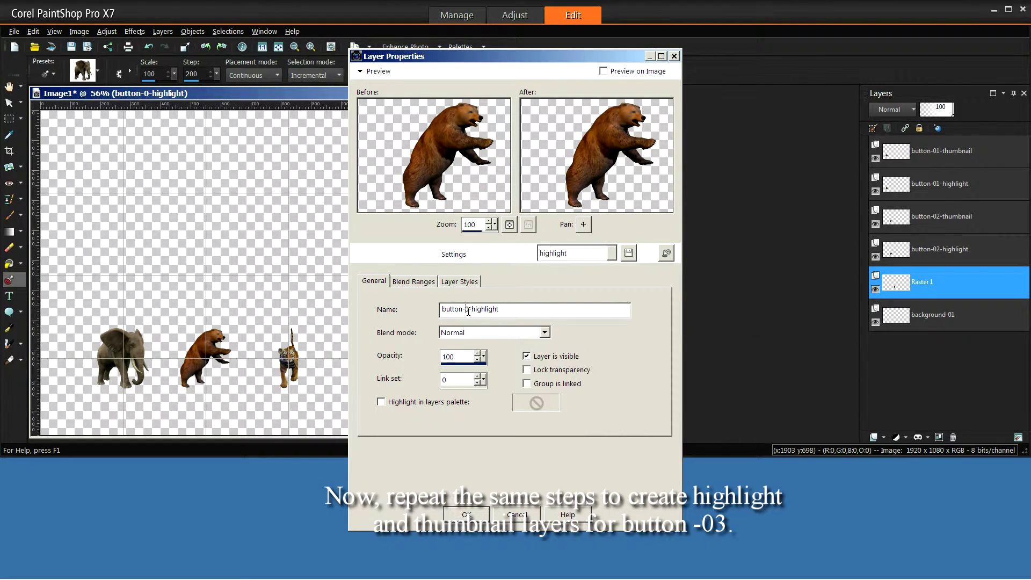
pyautogui.write('3')
pyautogui.click(467, 514)
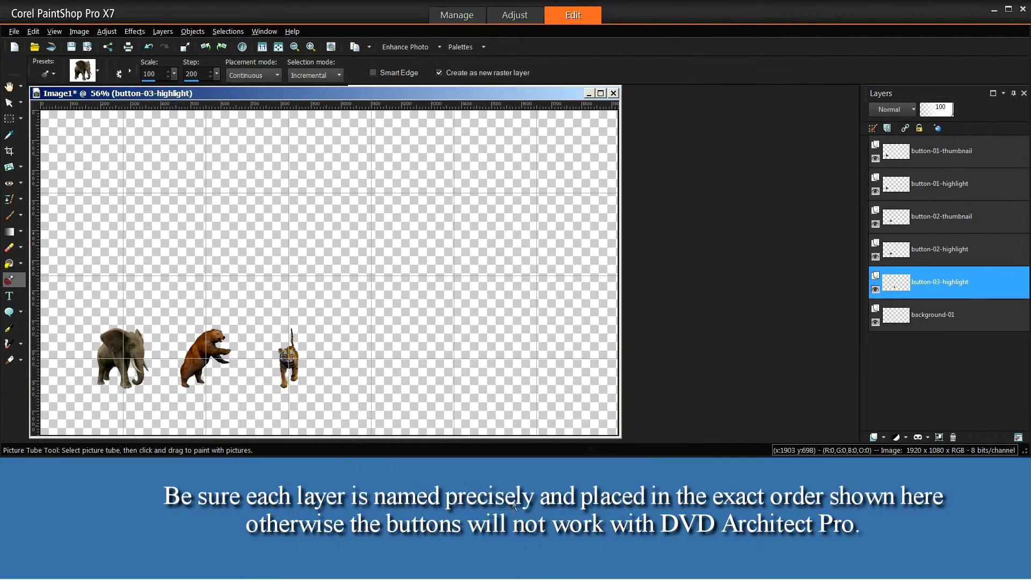
# - Duplicate the tiger layer and name the copy 'button-03-thumbnail' using the thumbnail preset
pyautogui.rightClick(939, 289)
pyautogui.click(907, 317)
pyautogui.doubleClick(953, 286)
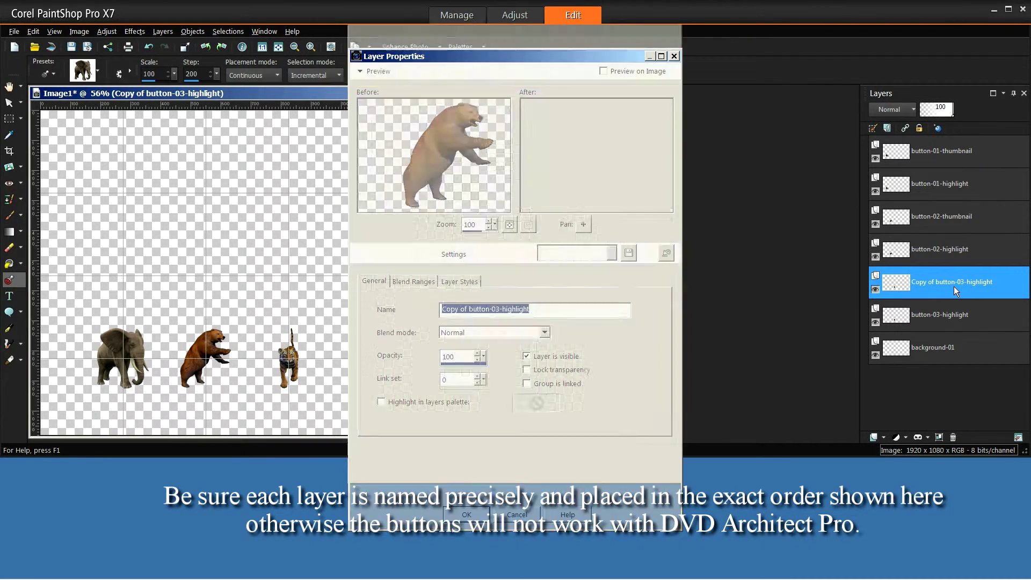
pyautogui.click(612, 254)
pyautogui.click(517, 314)
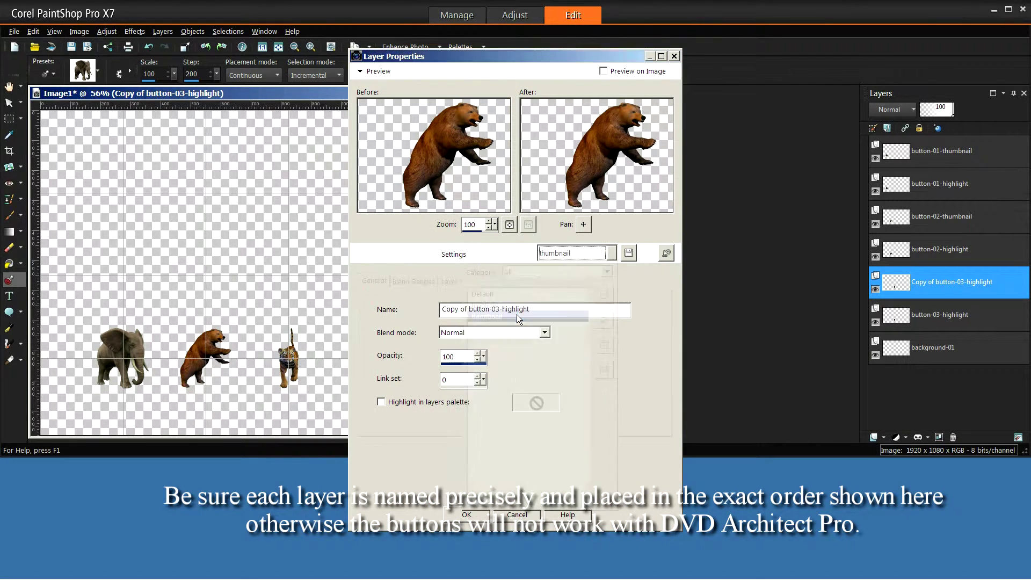
pyautogui.click(470, 310)
pyautogui.write('3-thumbnail')
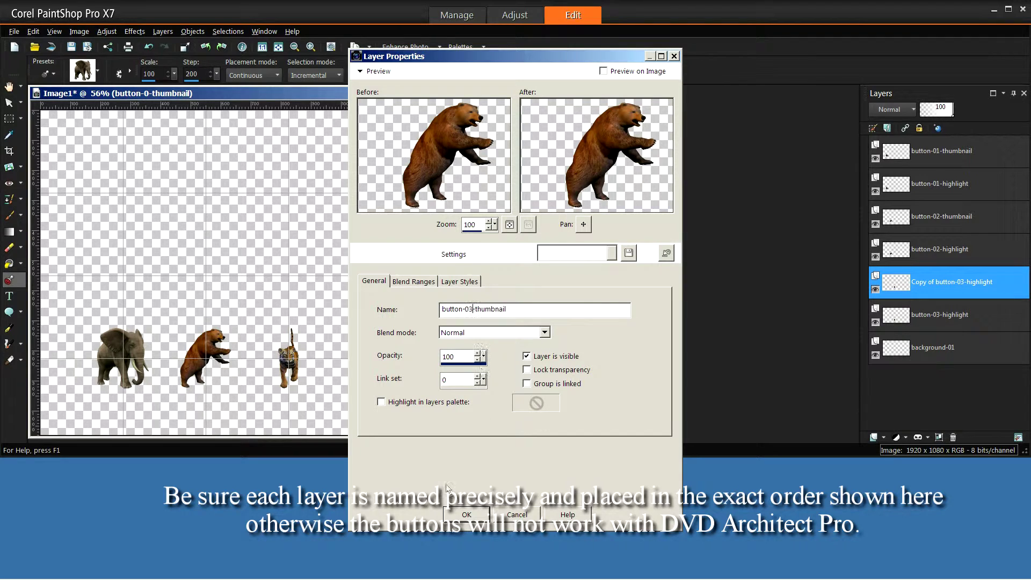
pyautogui.click(466, 514)
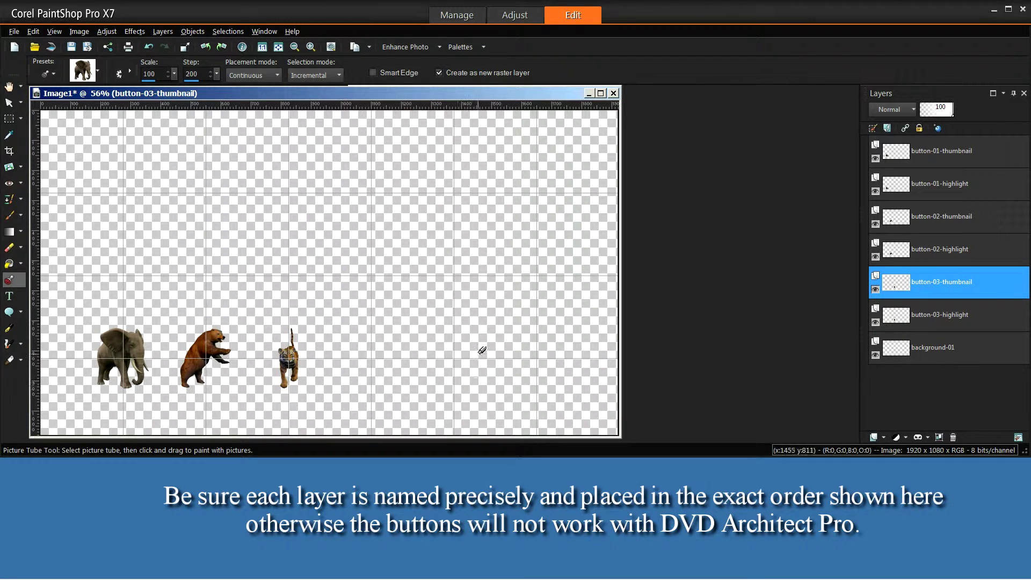
# - Save As with type PSD Photoshop (*.psd), named 'DVD Buttons - Animals.psd', confirming the overwrite
pyautogui.click(13, 32)
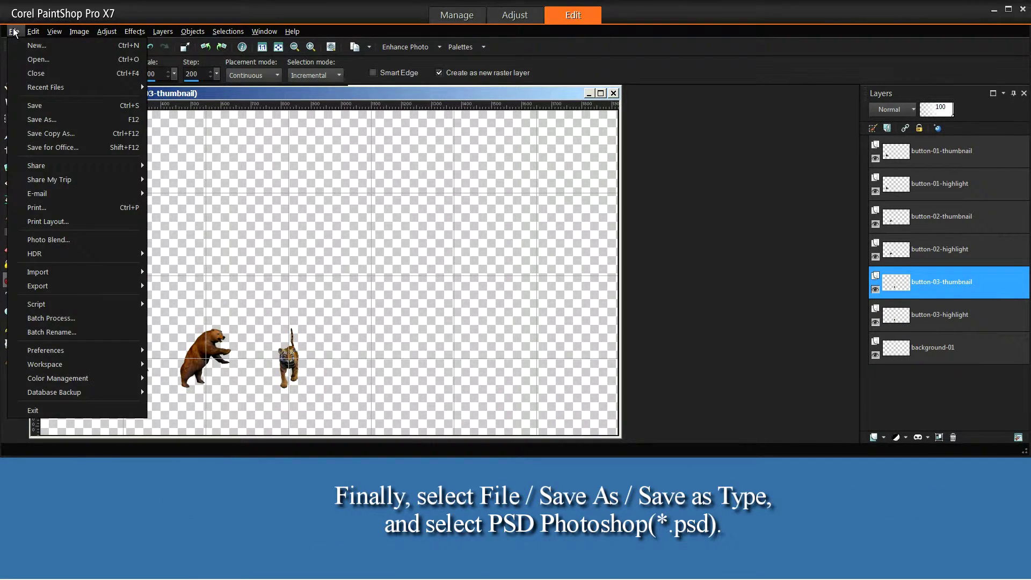
pyautogui.click(42, 106)
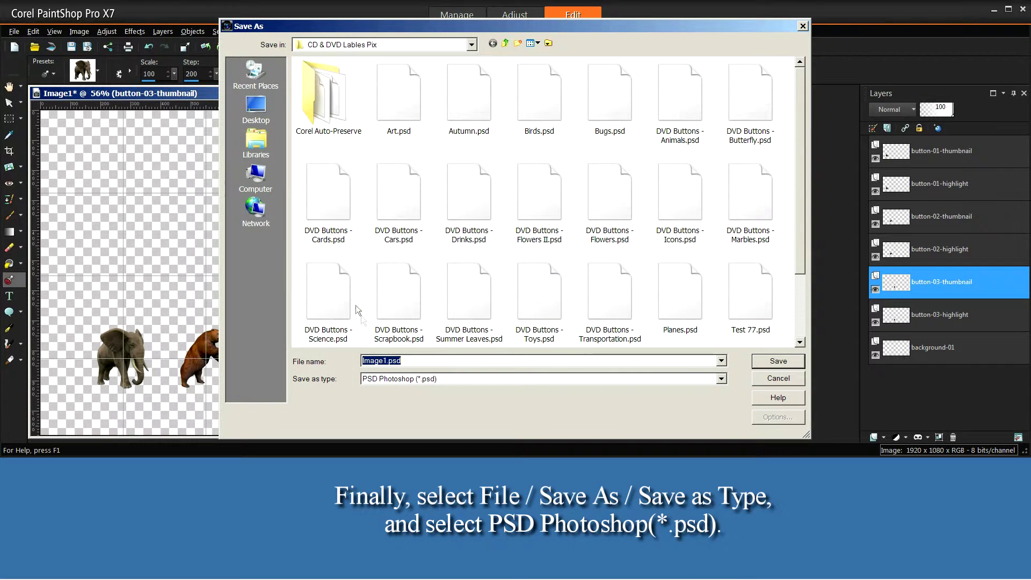
pyautogui.click(721, 379)
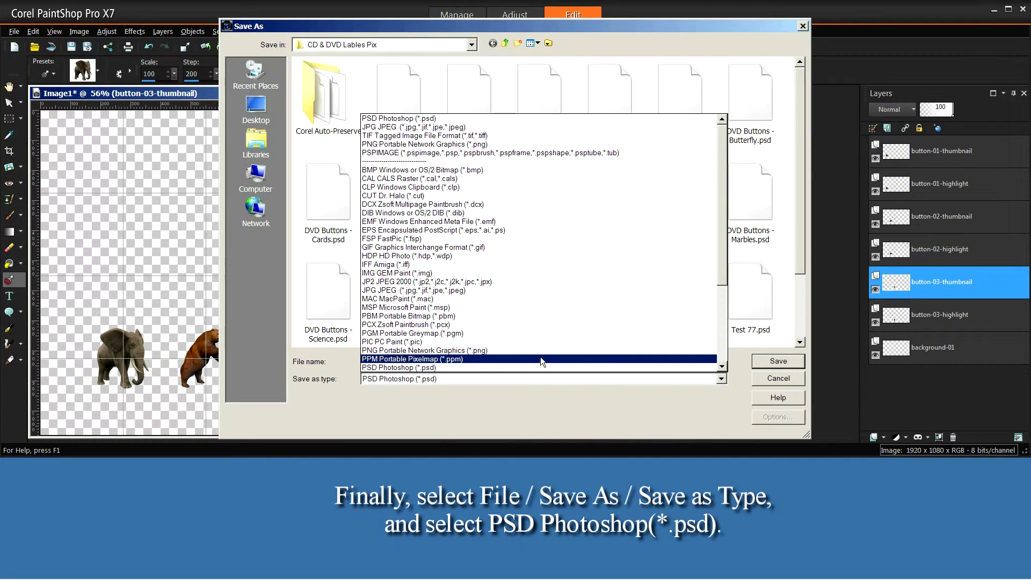
pyautogui.click(538, 367)
pyautogui.doubleClick(414, 357)
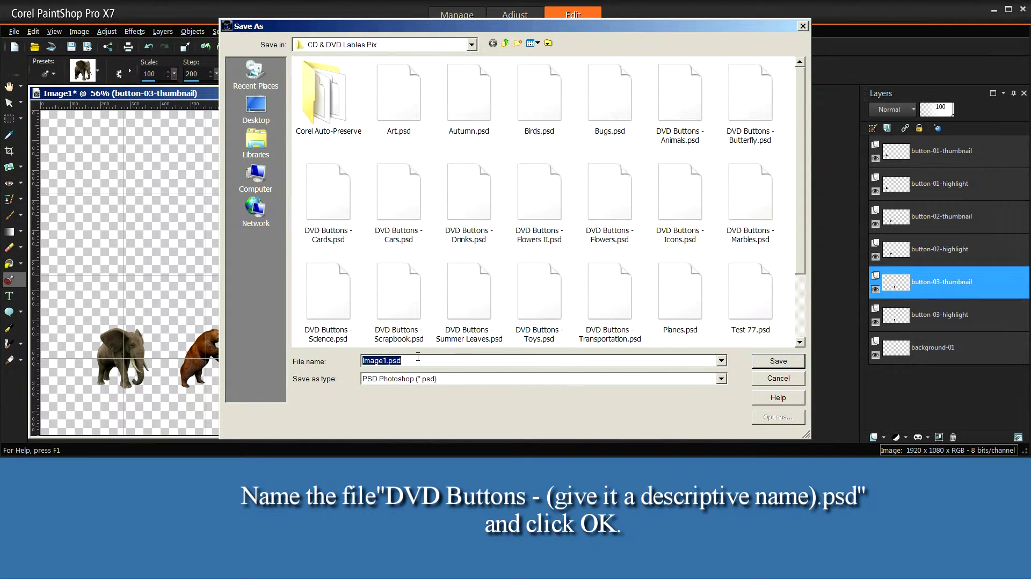
pyautogui.write('DVD')
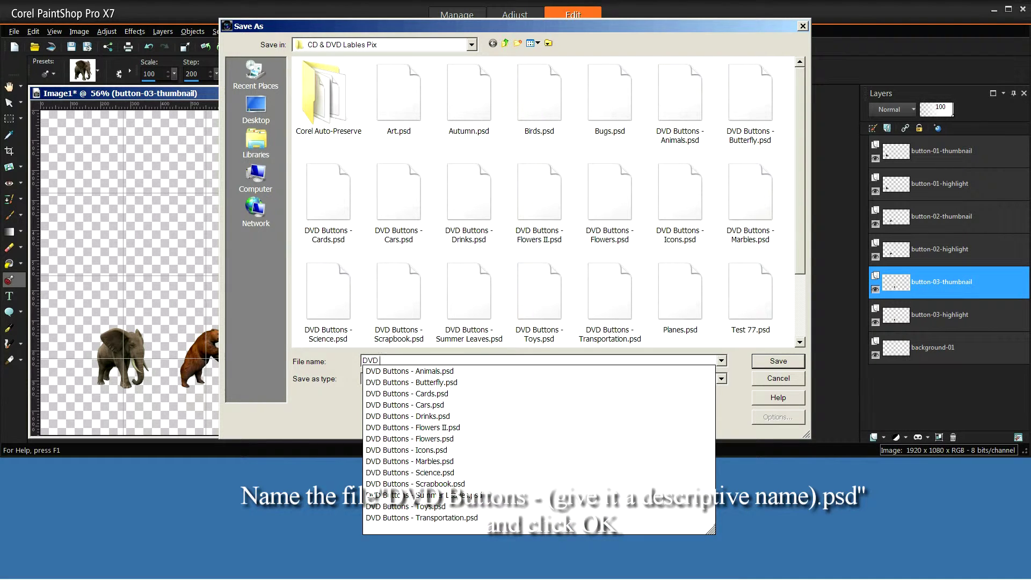
pyautogui.write(' Buttons - Animals')
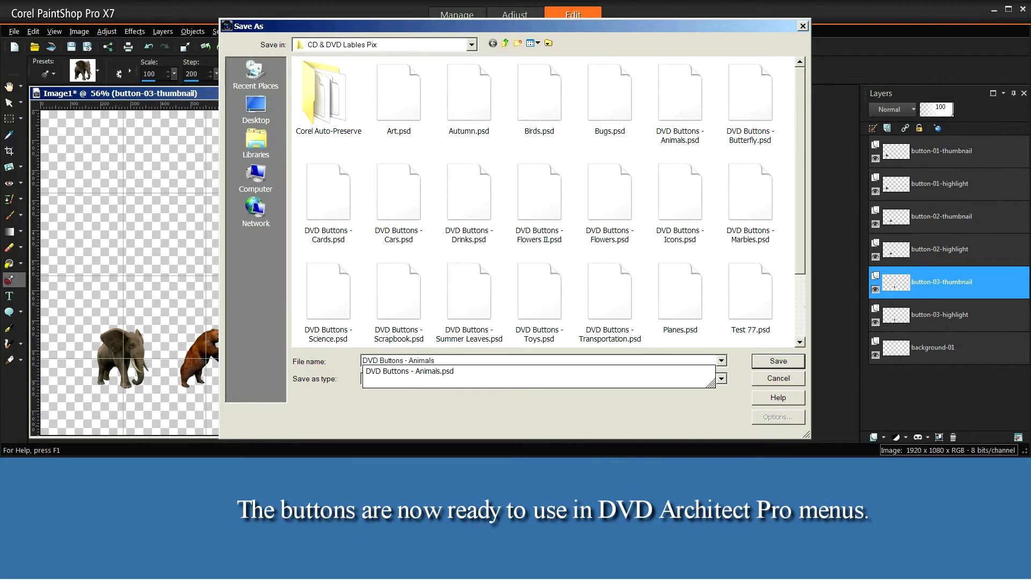
pyautogui.write('.psd')
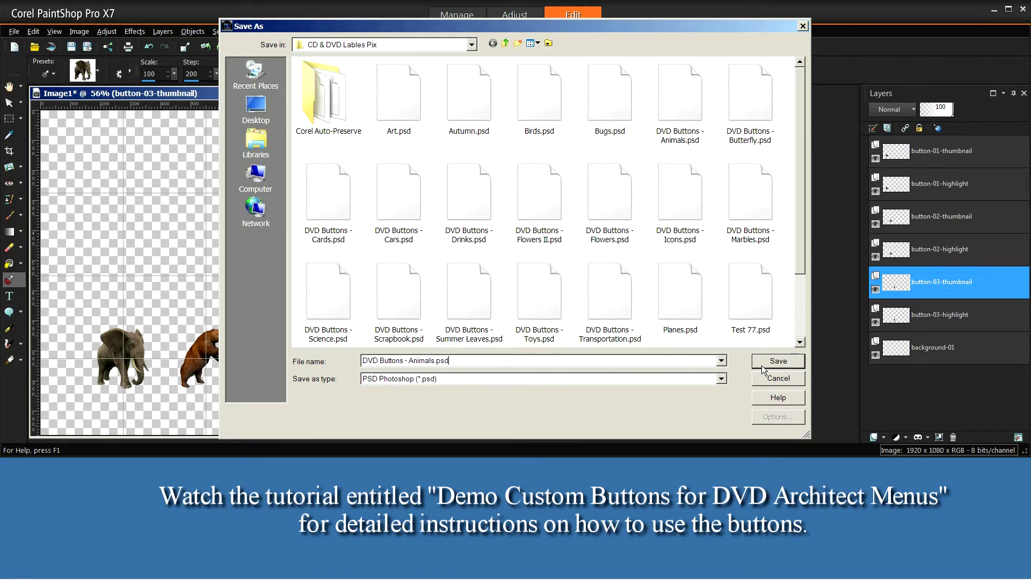
pyautogui.press('Return')
pyautogui.click(561, 266)
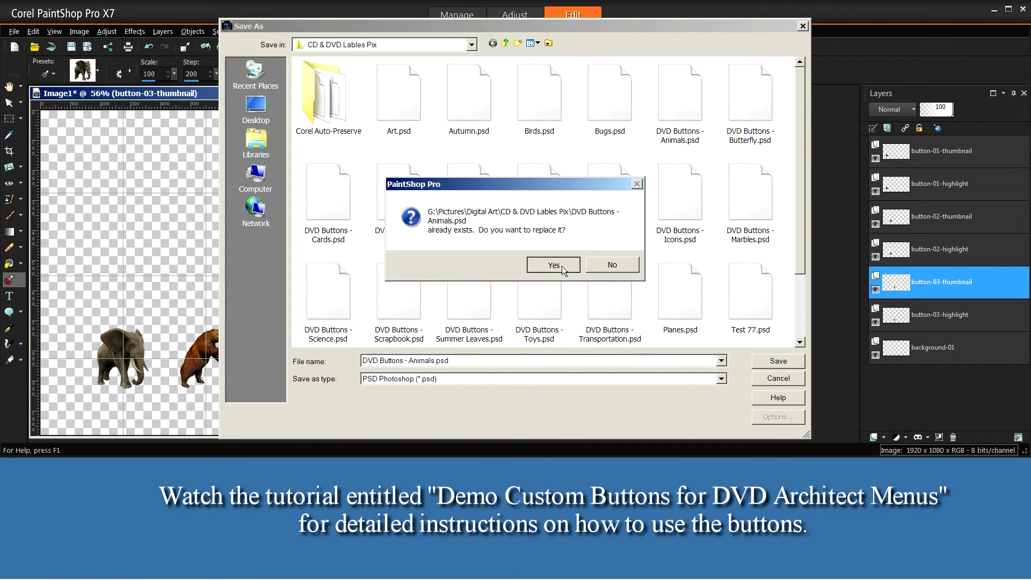